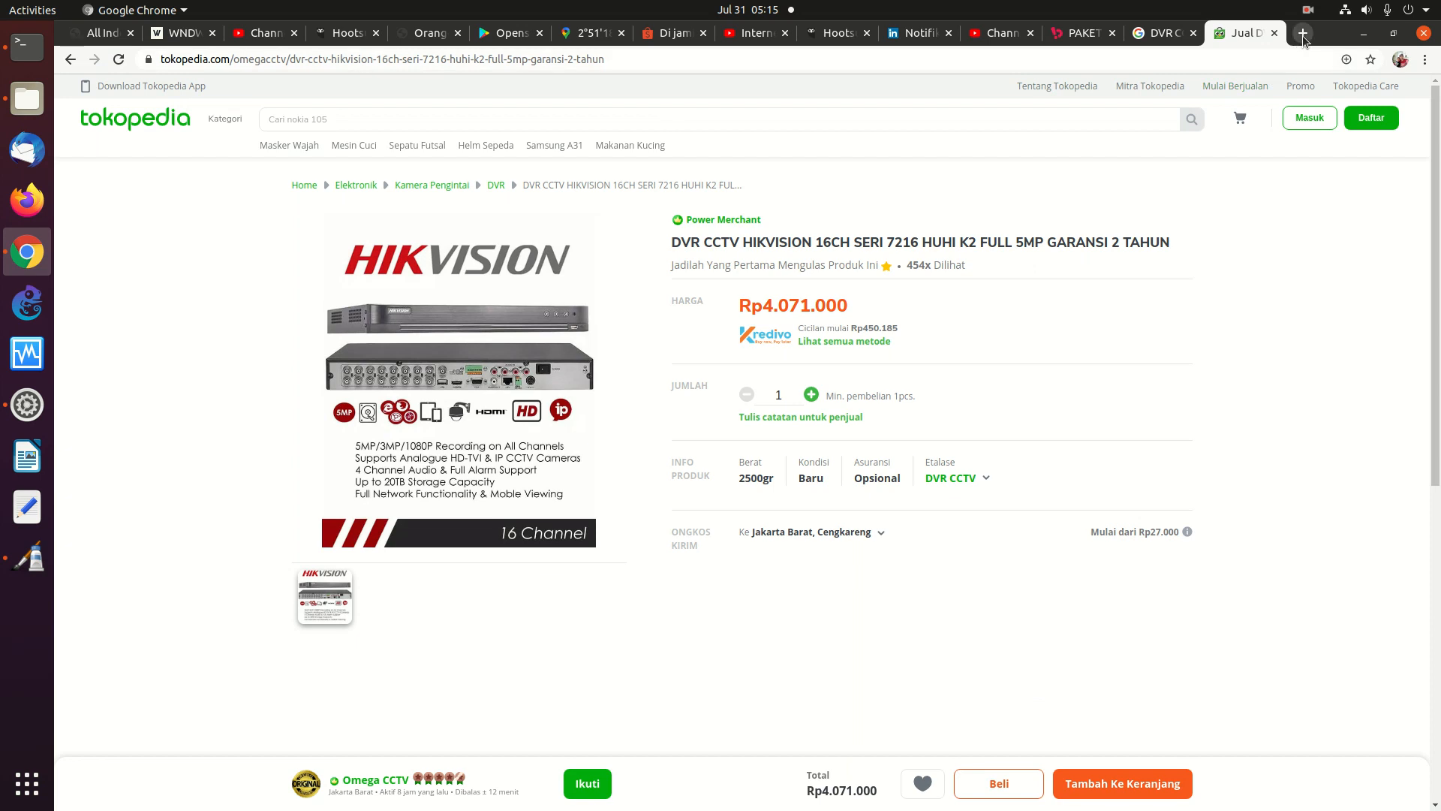
Log in to the Huawei router at 192.168.0.222 with saved credentials and open Forward Rules DMZ Configuration
left_click(956, 60)
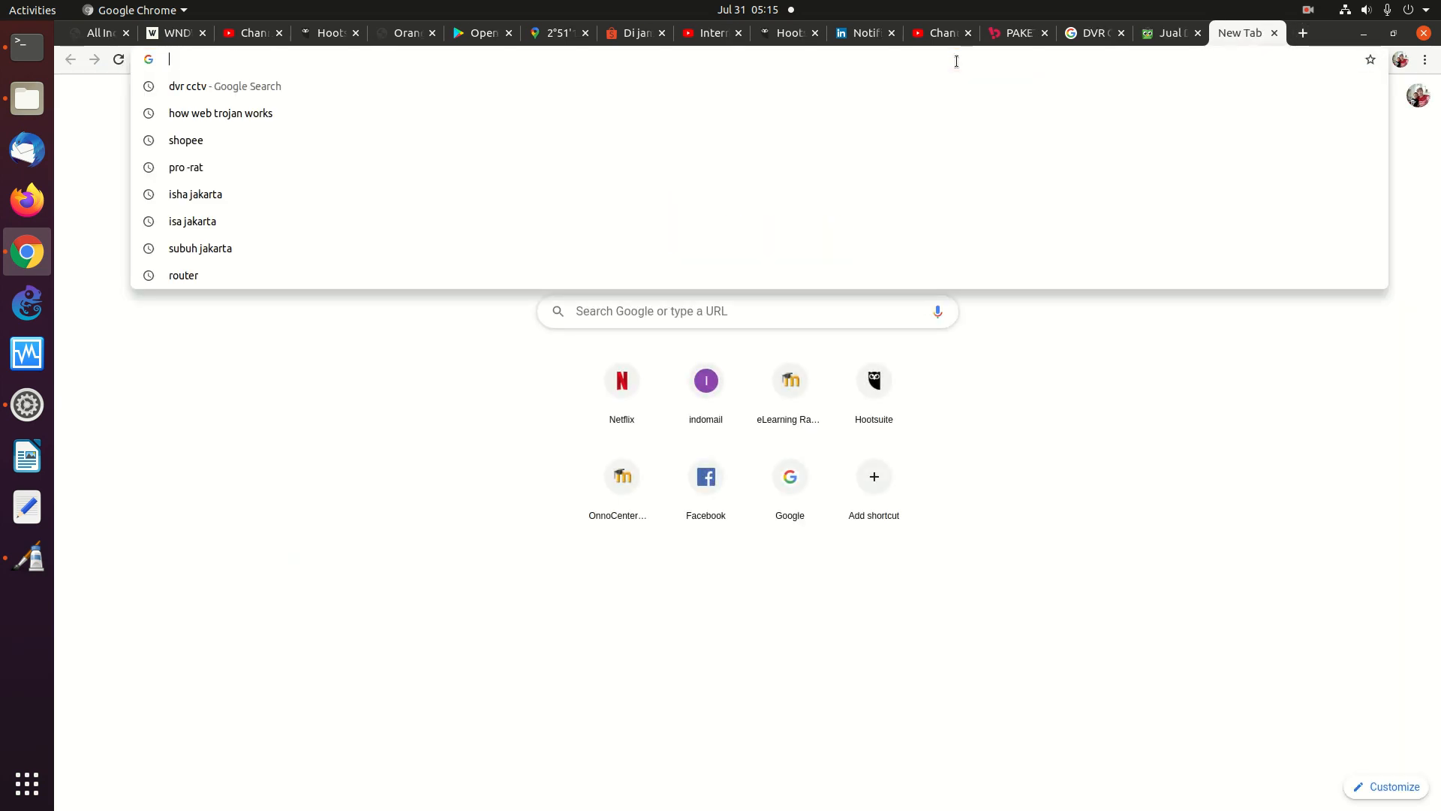
type("192.168.0.222")
key("Return")
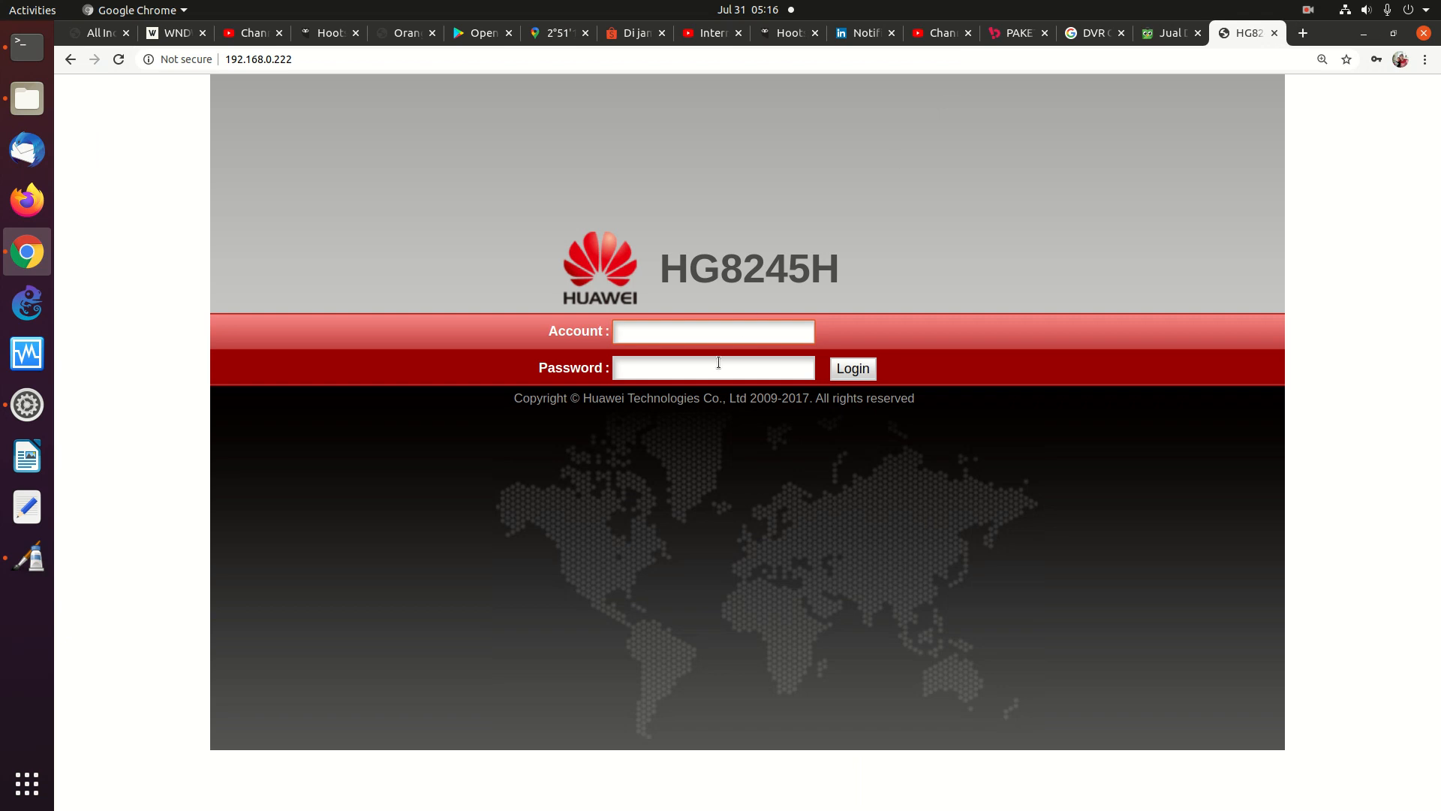
type("root")
left_click(718, 365)
left_click(869, 377)
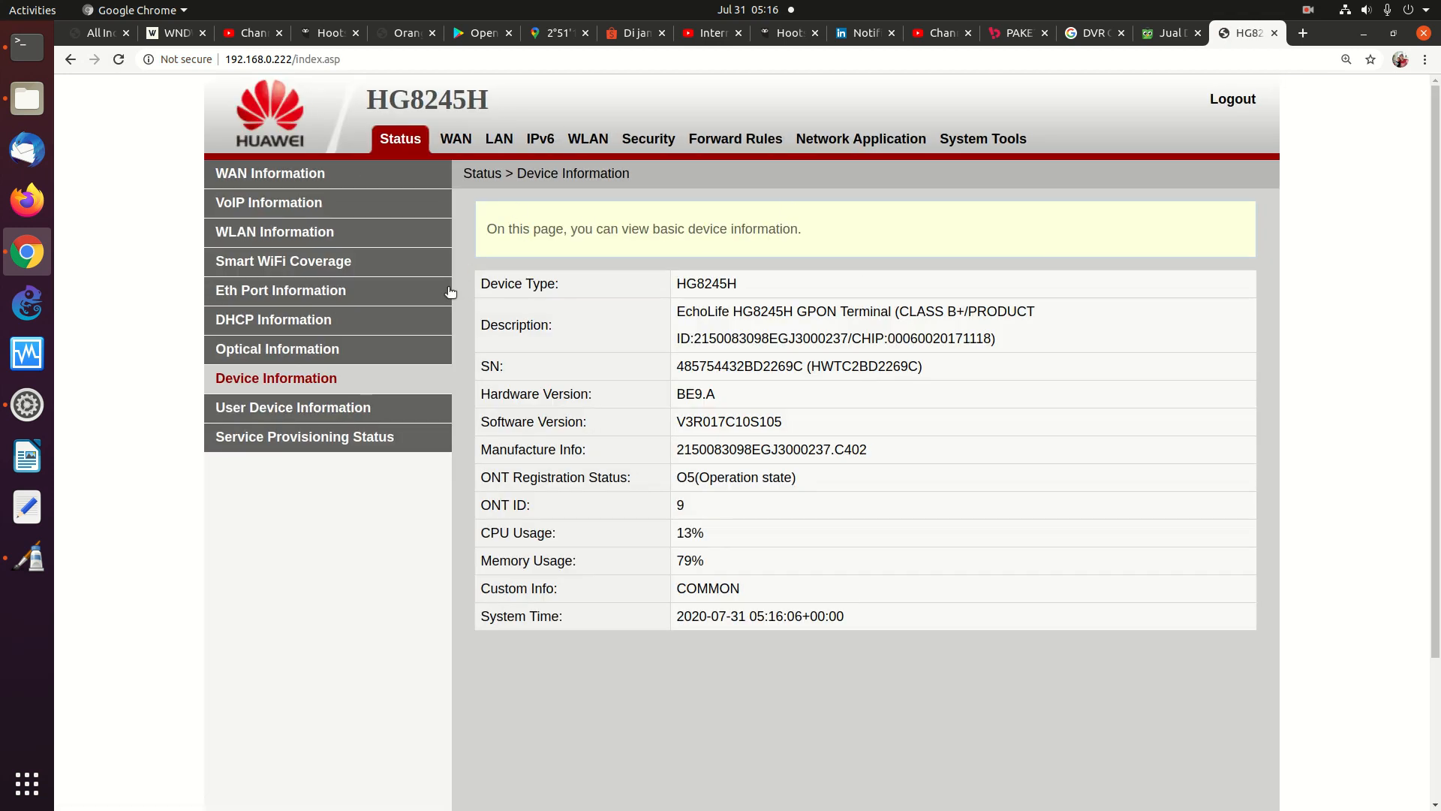
left_click(644, 136)
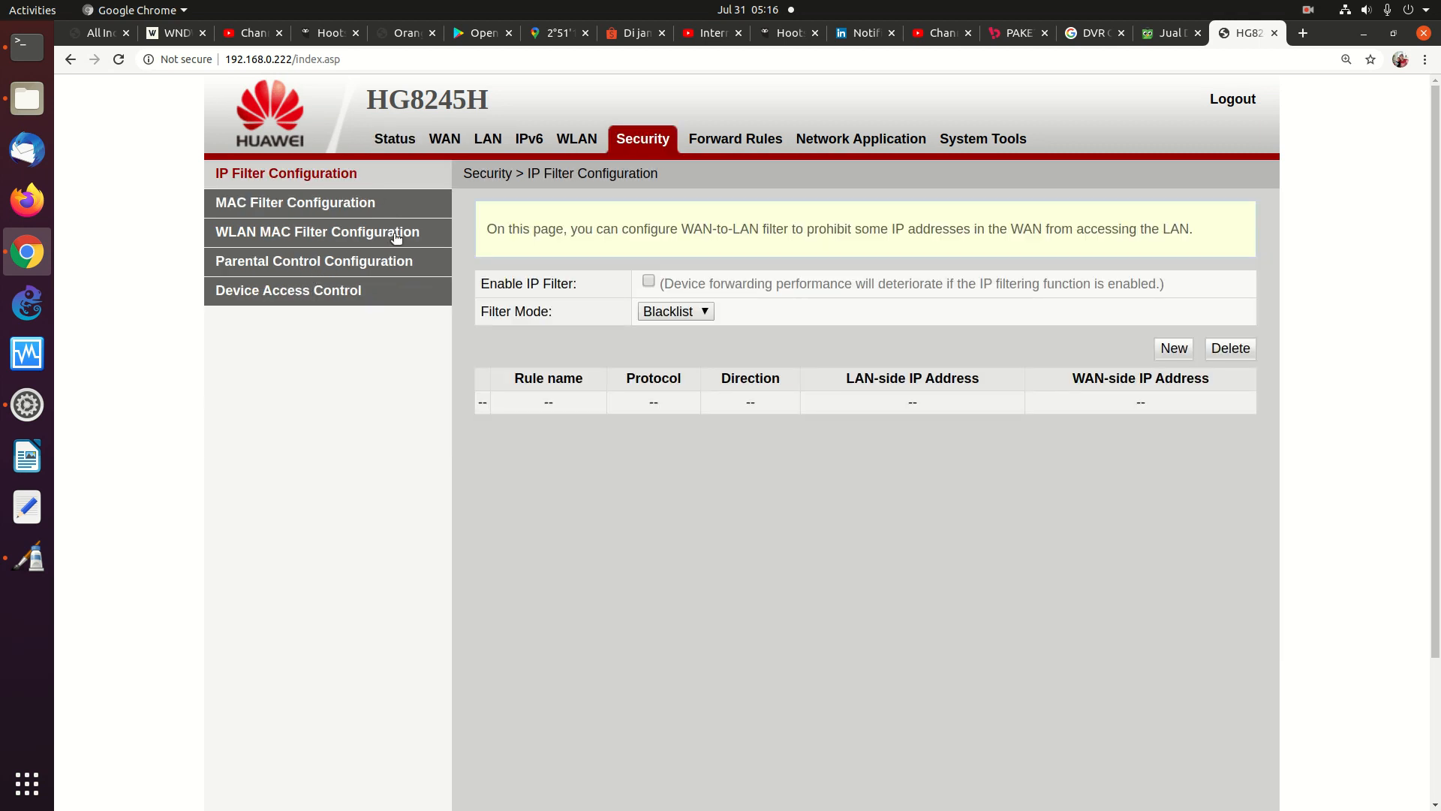
left_click(727, 139)
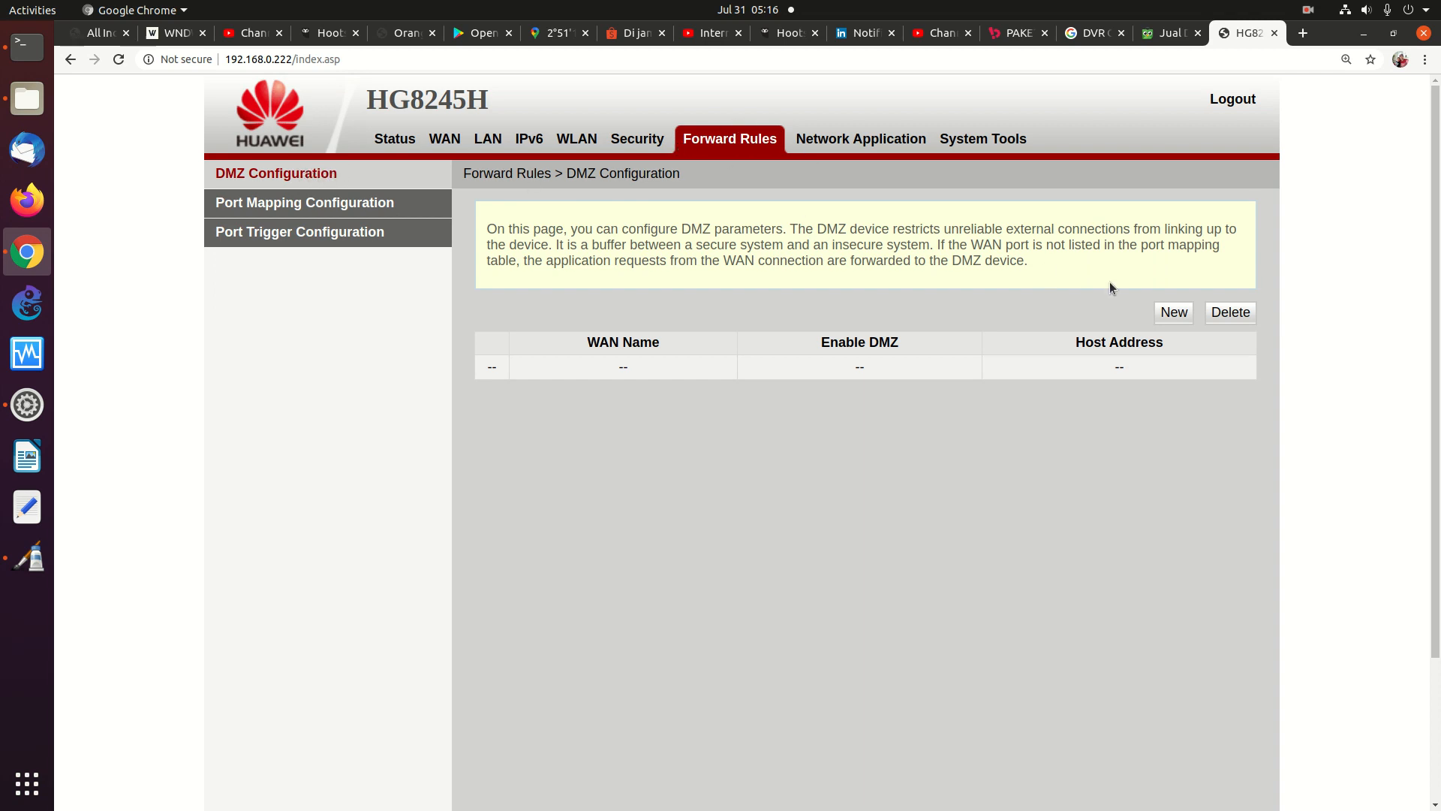
Add a new DMZ entry with host address 192.168.0.123, browsing the device list without choosing
left_click(1182, 315)
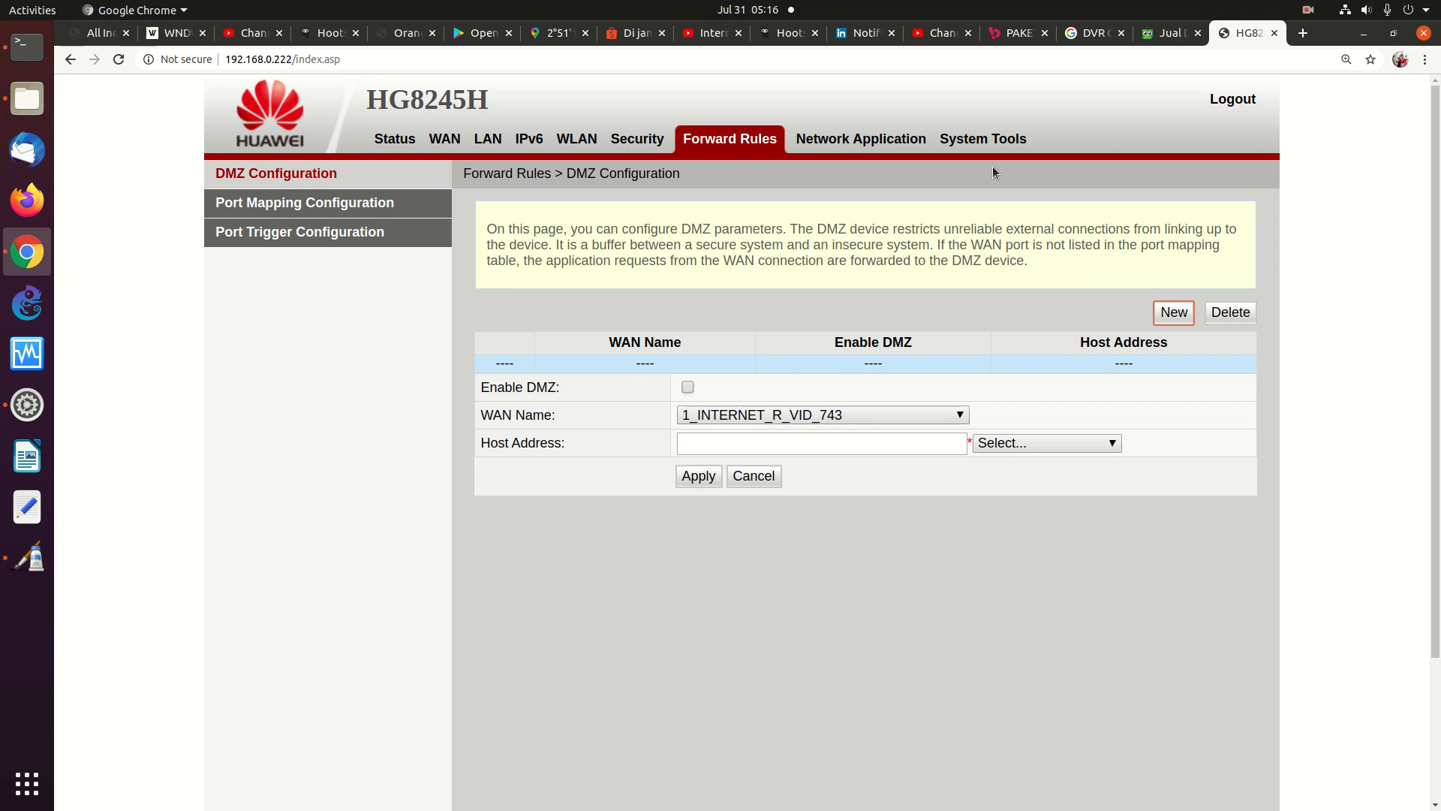
left_click(685, 444)
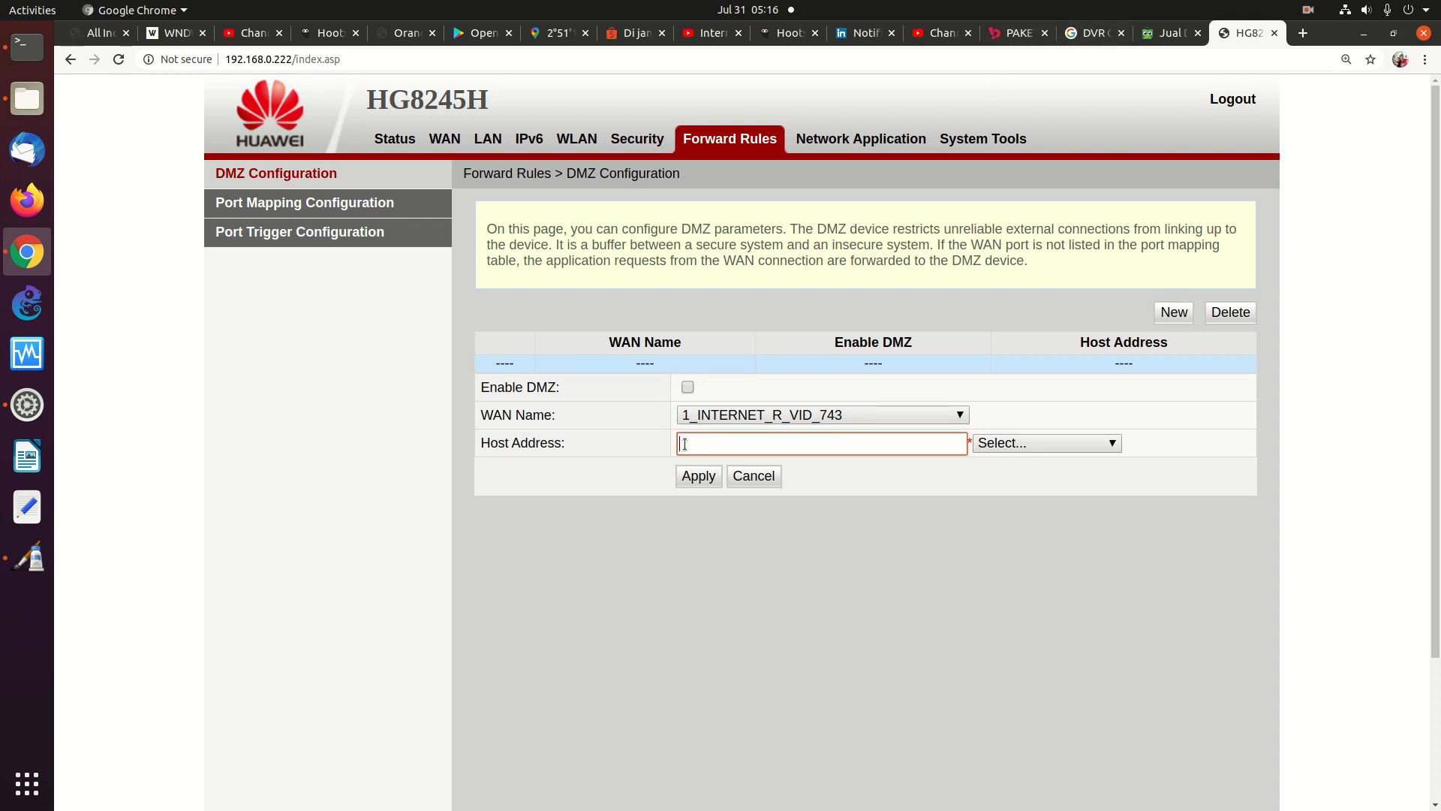
type("192.168.")
type("0.123")
left_click(1062, 446)
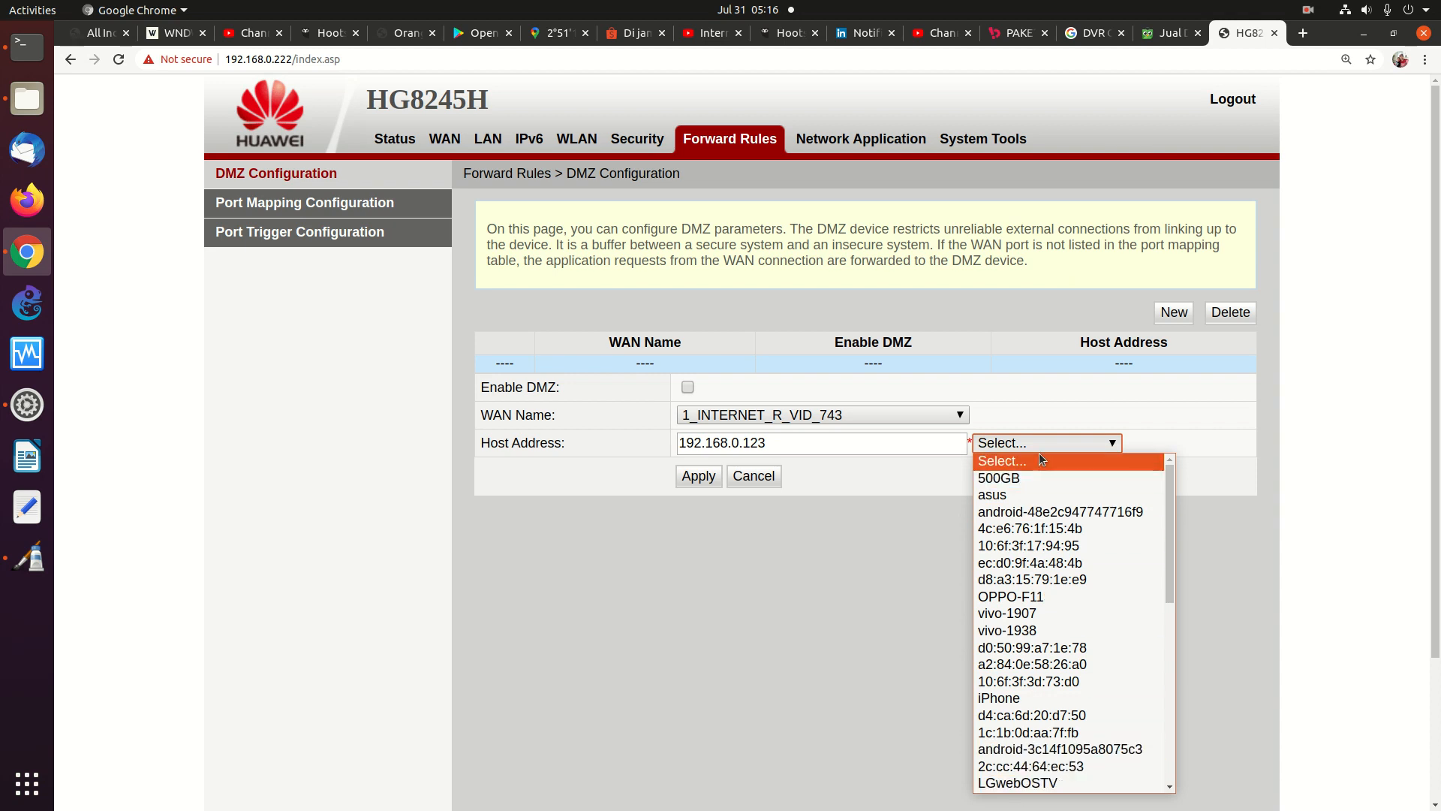
scroll(1044, 730, "down", 1)
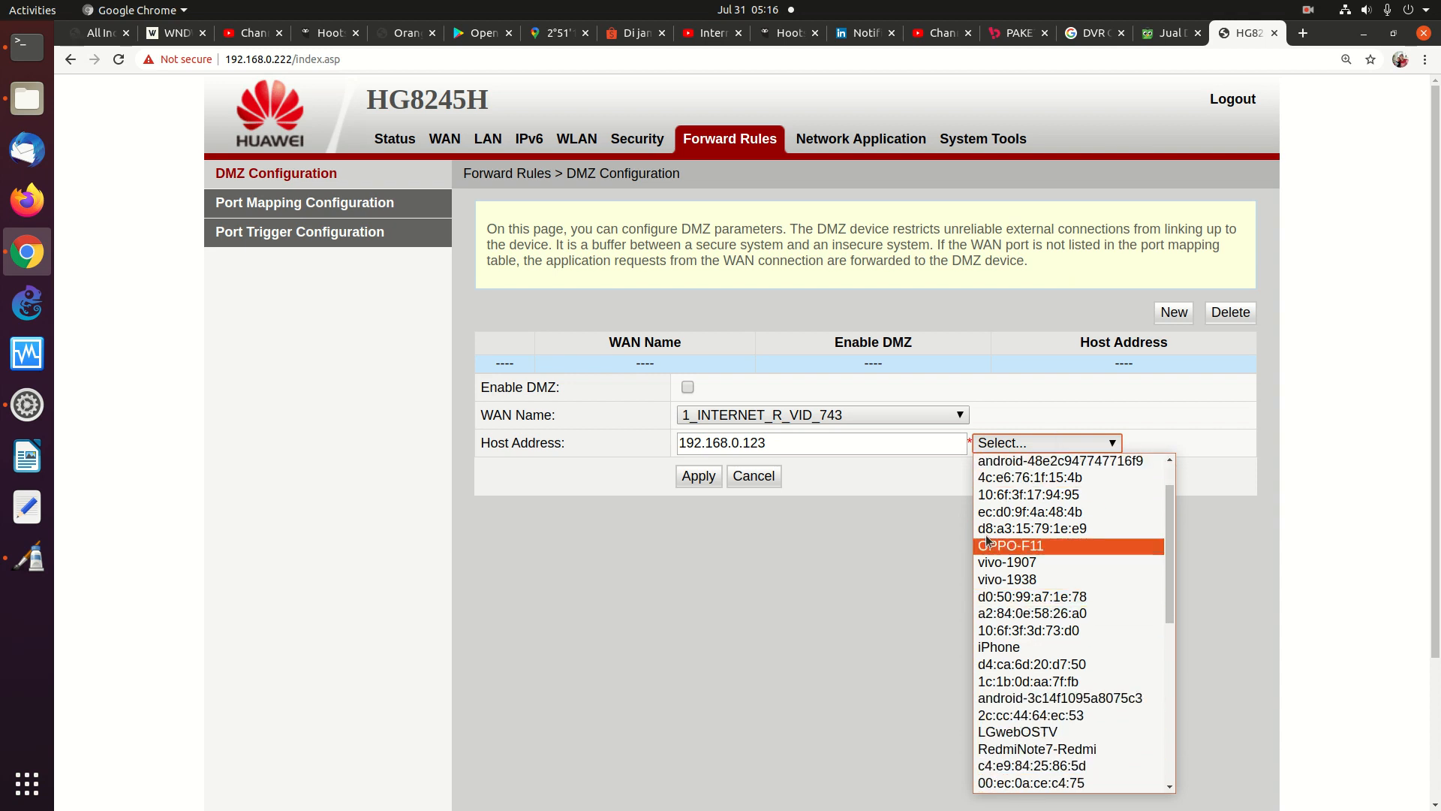
scroll(1036, 698, "down", 1)
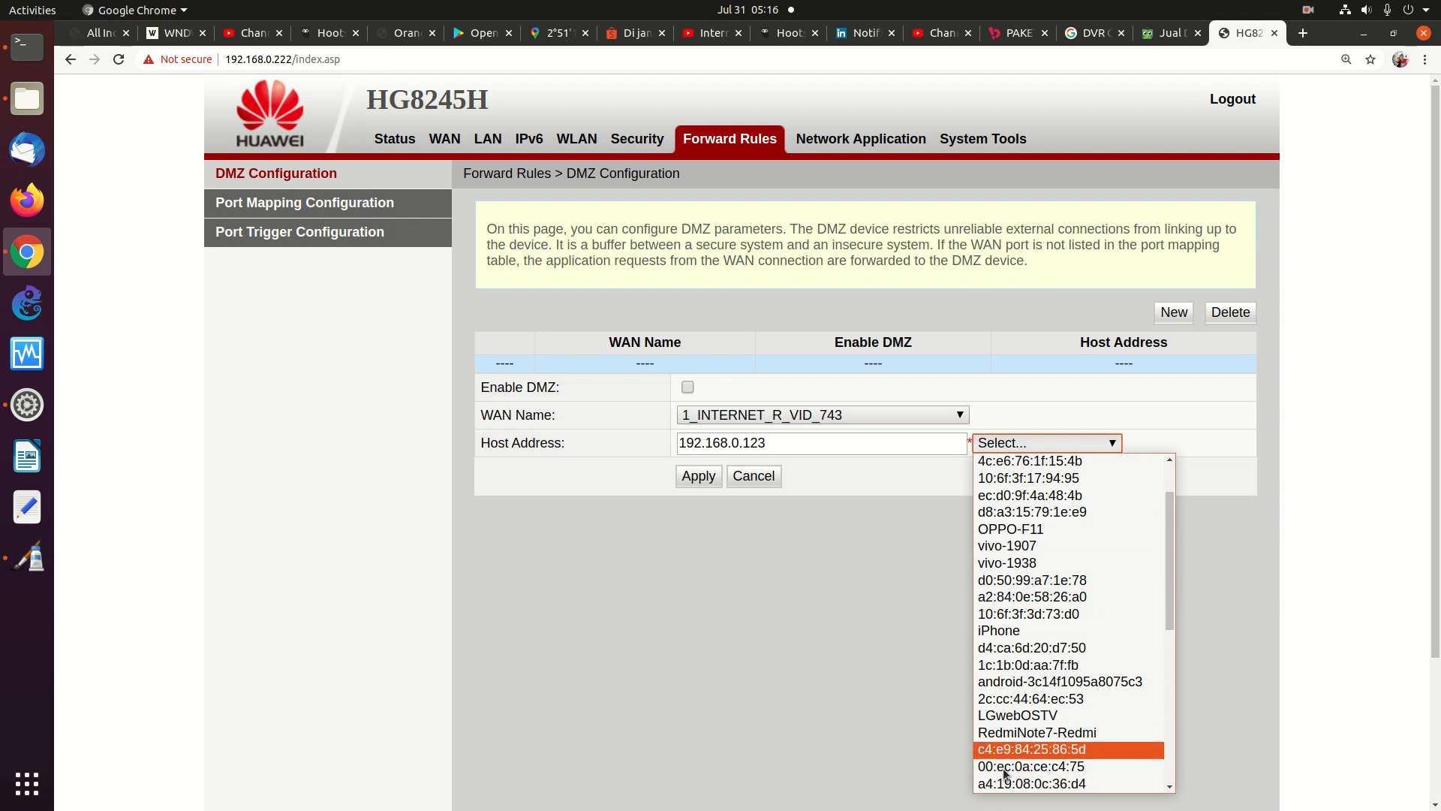
left_click(785, 447)
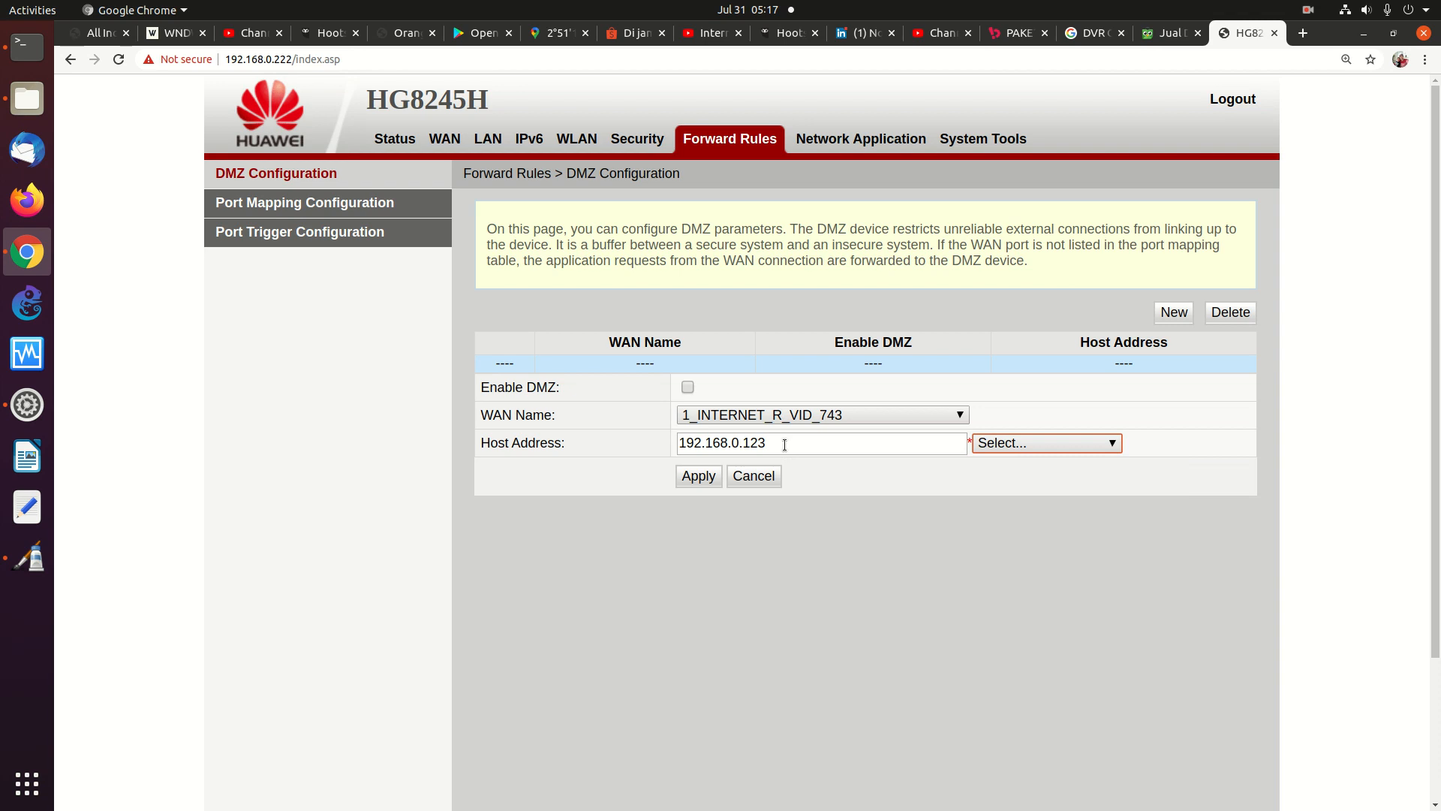
Replace the host address with 'CCTBV', leave the device list unchanged, and open a blank tab
double_click(779, 443)
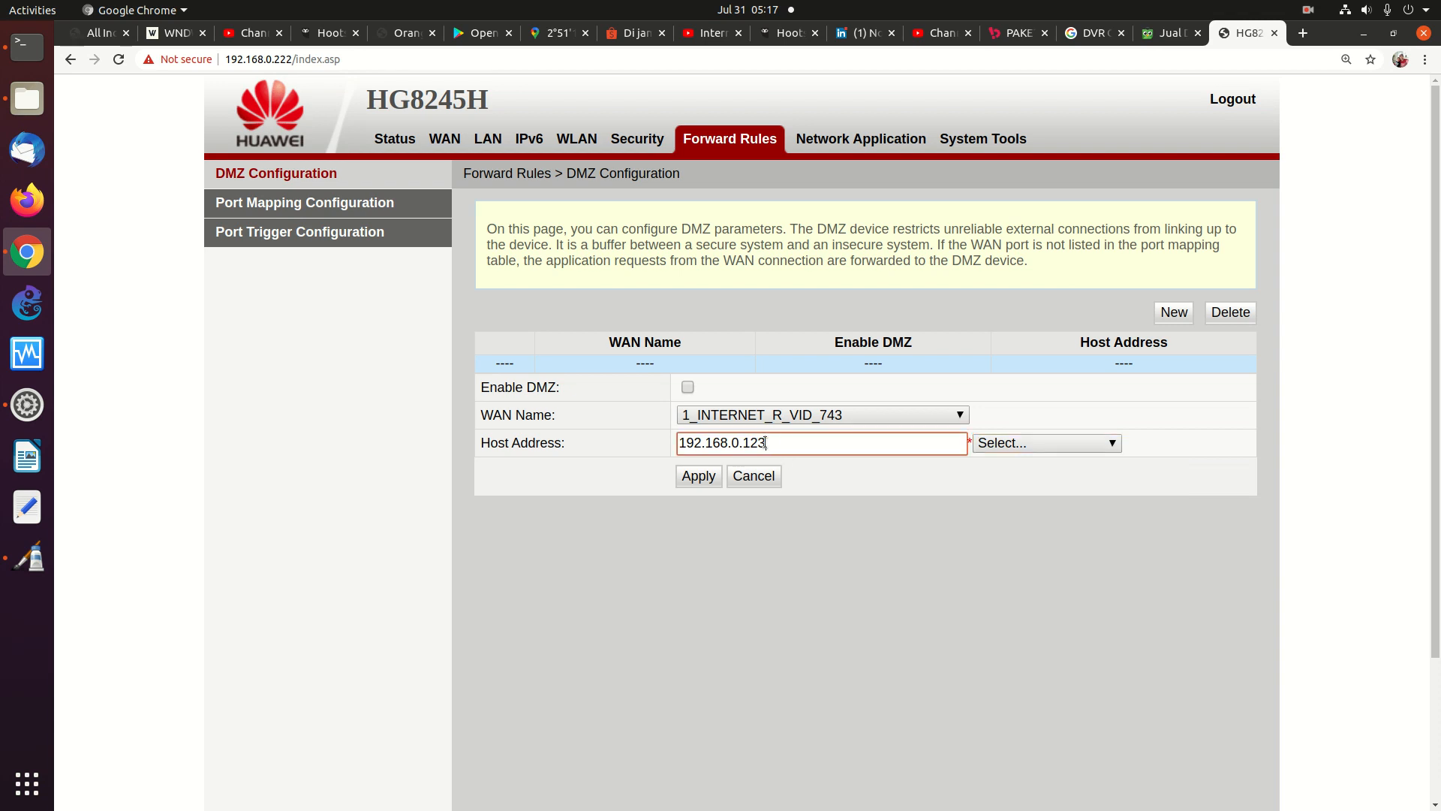
key("BackSpace")
type("CCTBV")
left_click(1096, 446)
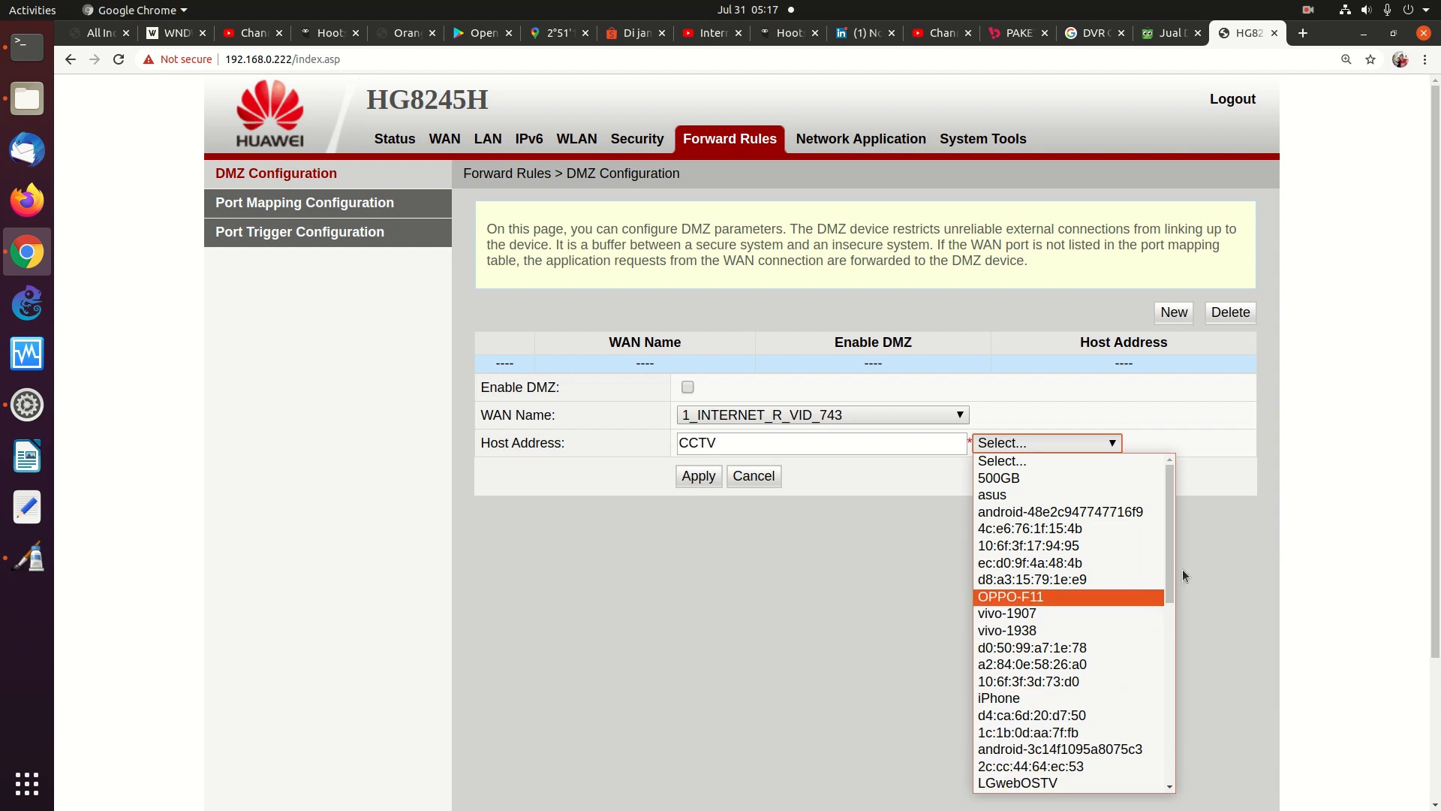
left_click_drag(1169, 571, 1140, 582)
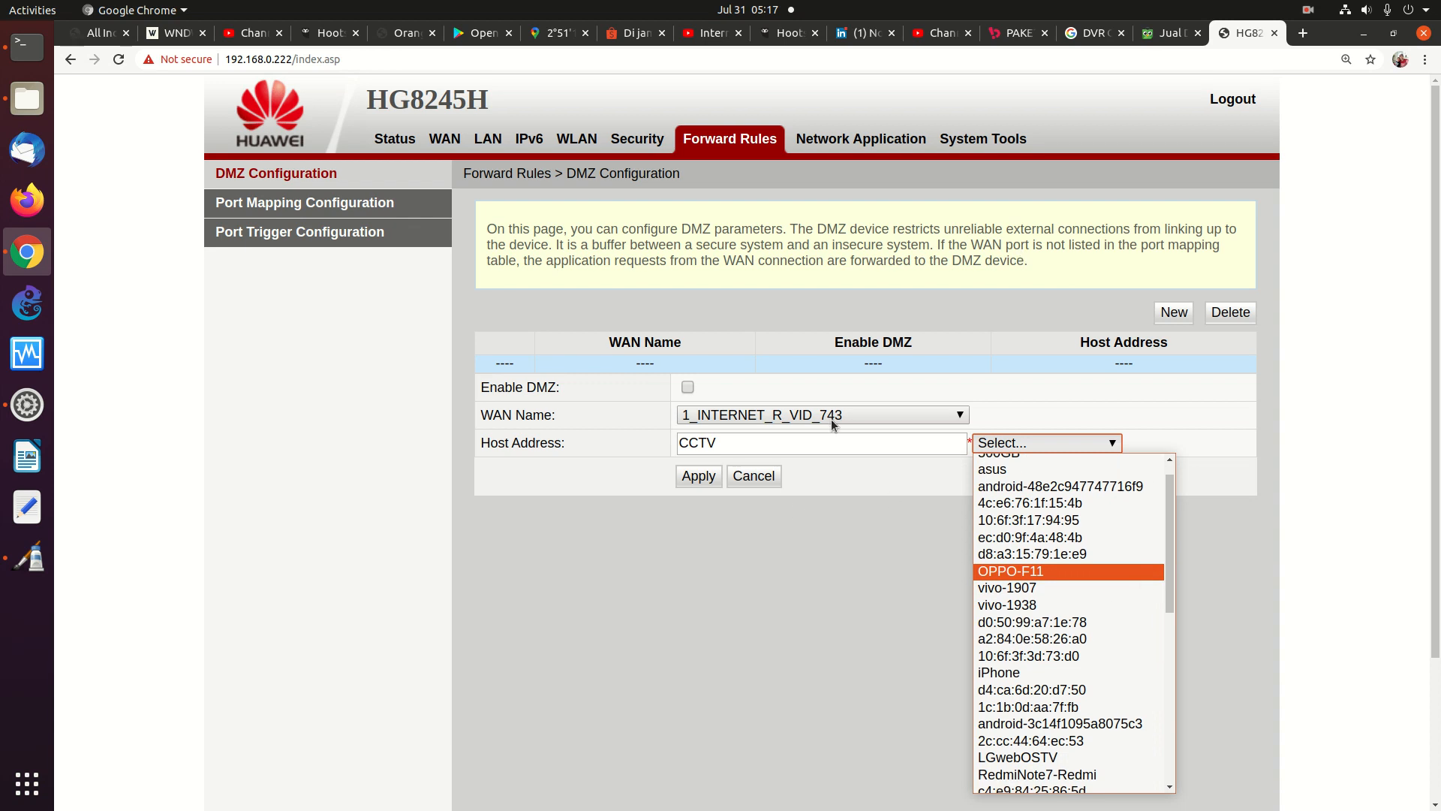
left_click(837, 462)
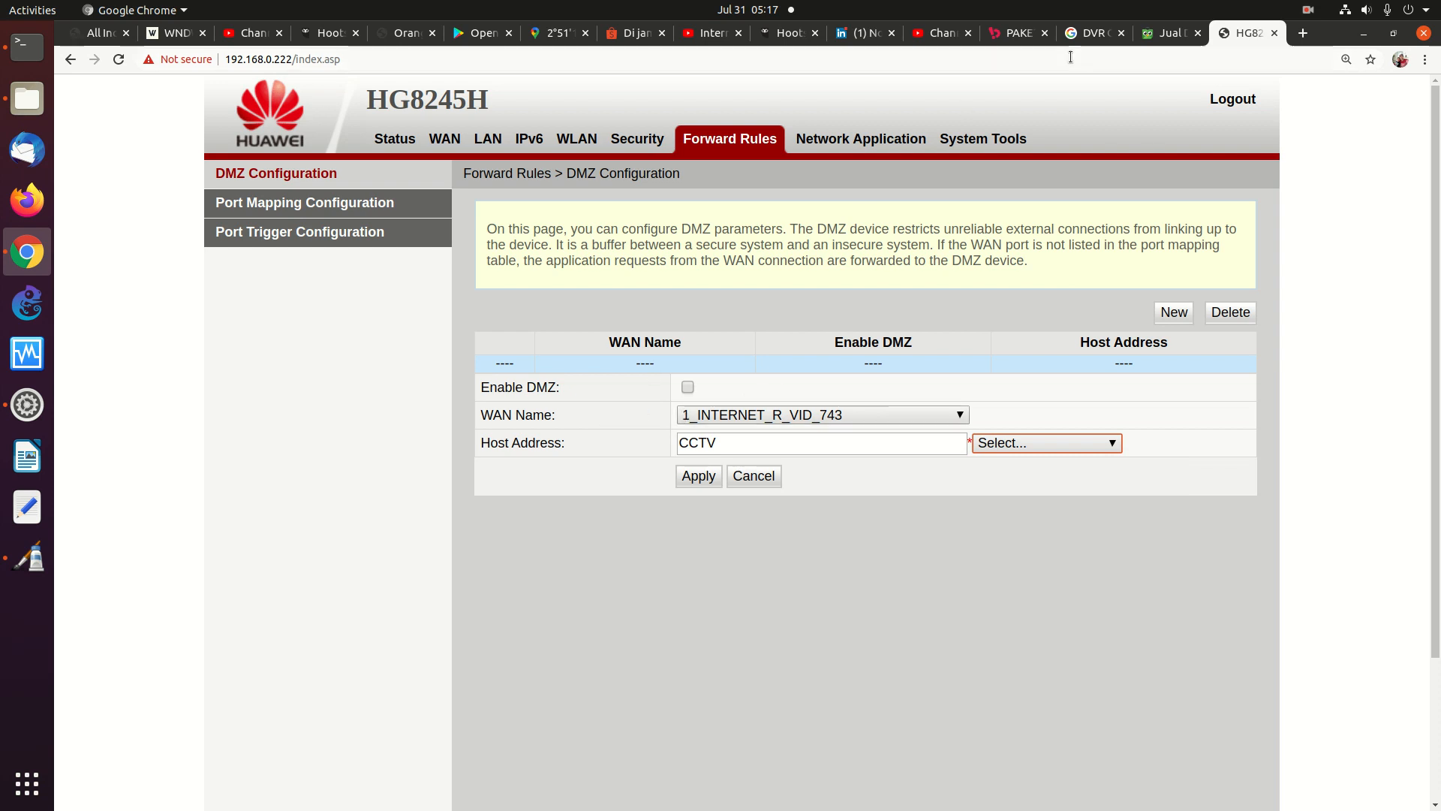
left_click(1043, 442)
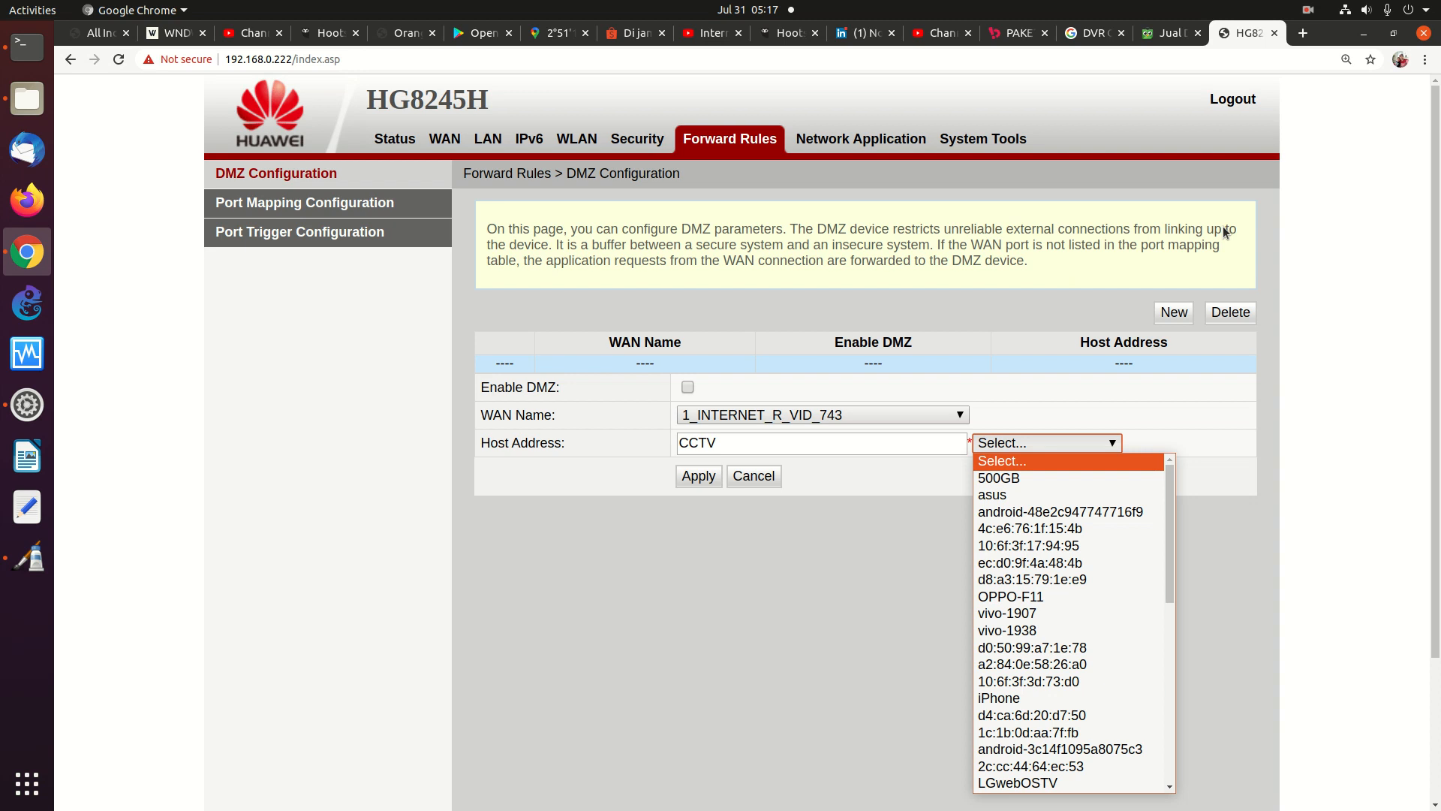
left_click(1044, 84)
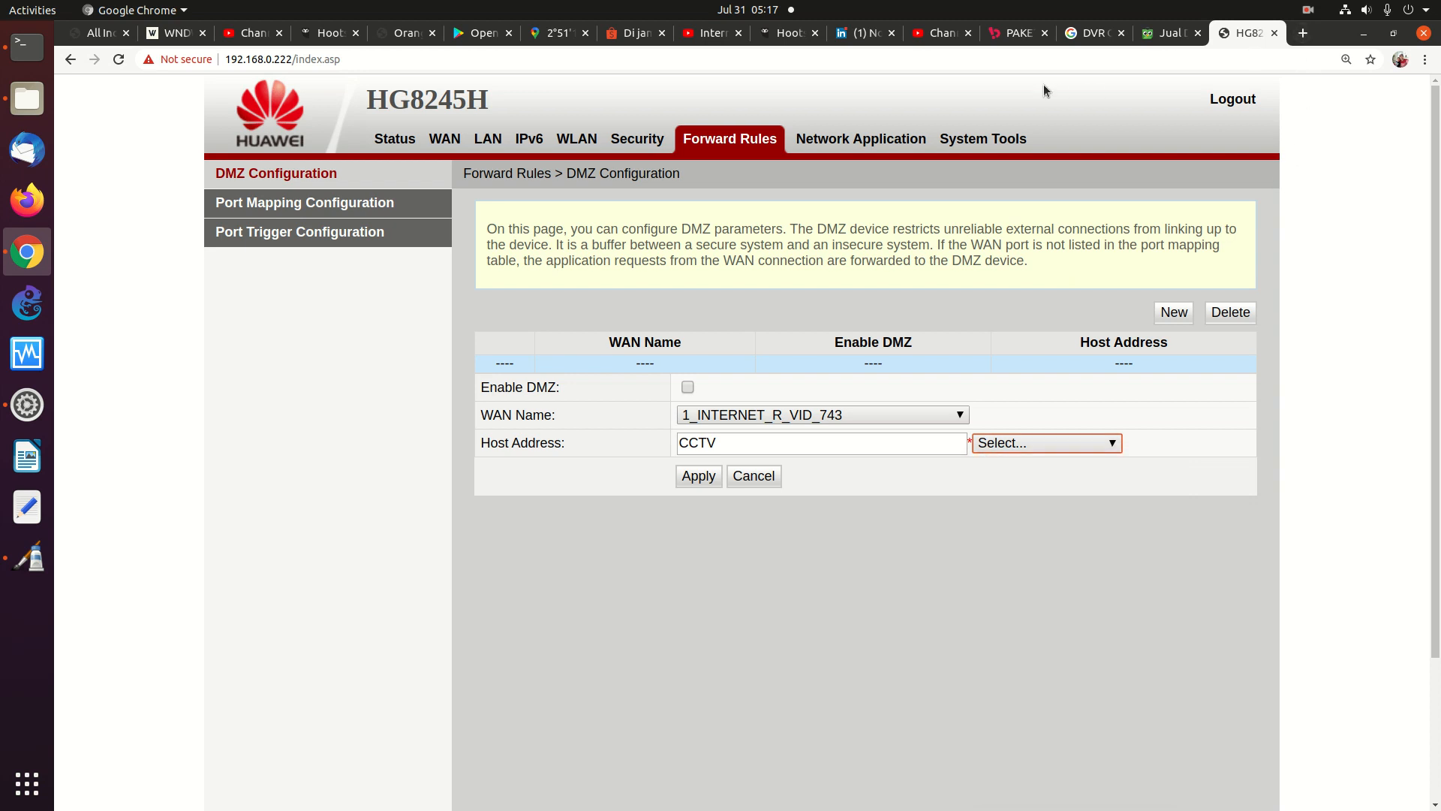
left_click(1303, 34)
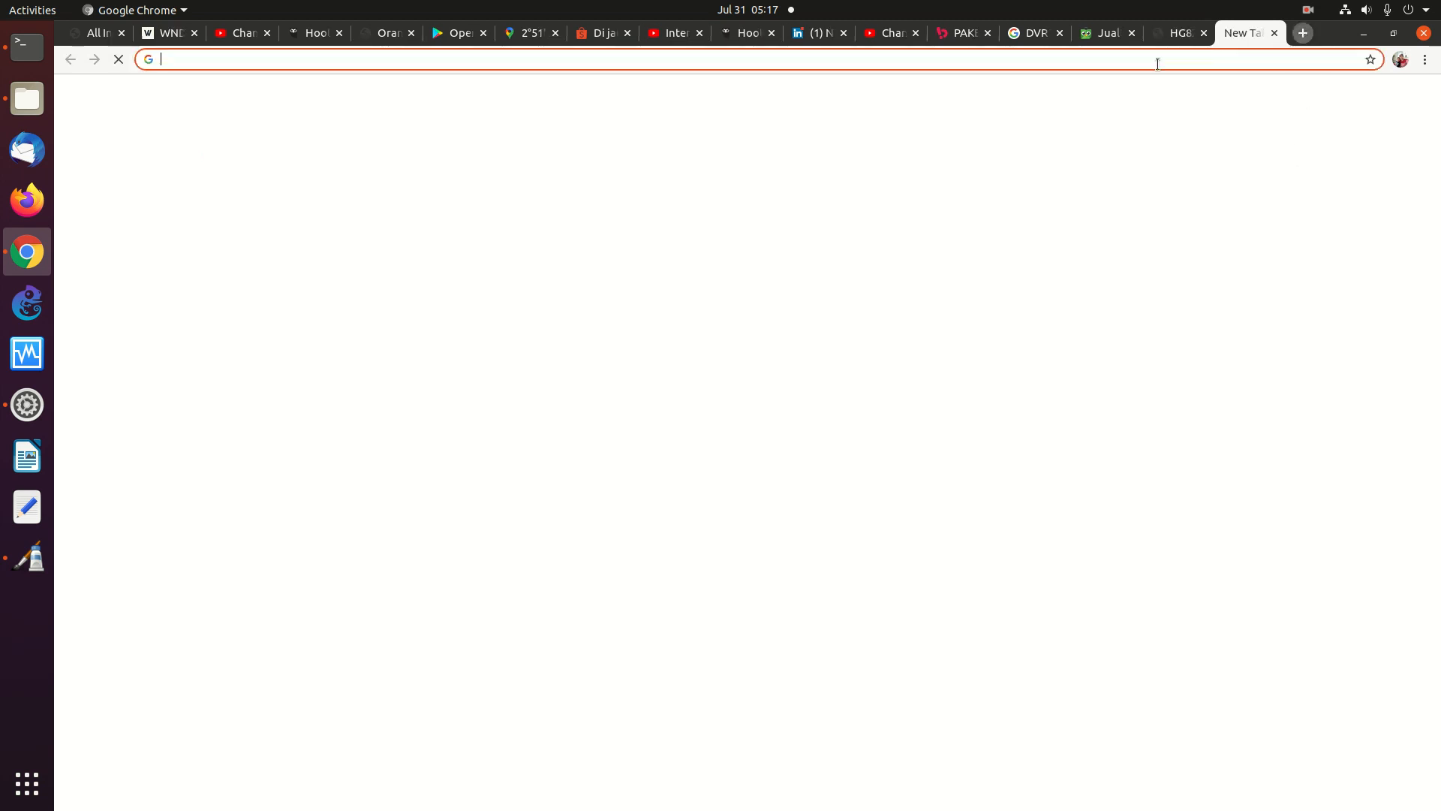
Log in to the ZTE router at 192.168.0.224 and let the browser save the password
left_click(1073, 60)
type("192.168.0.22")
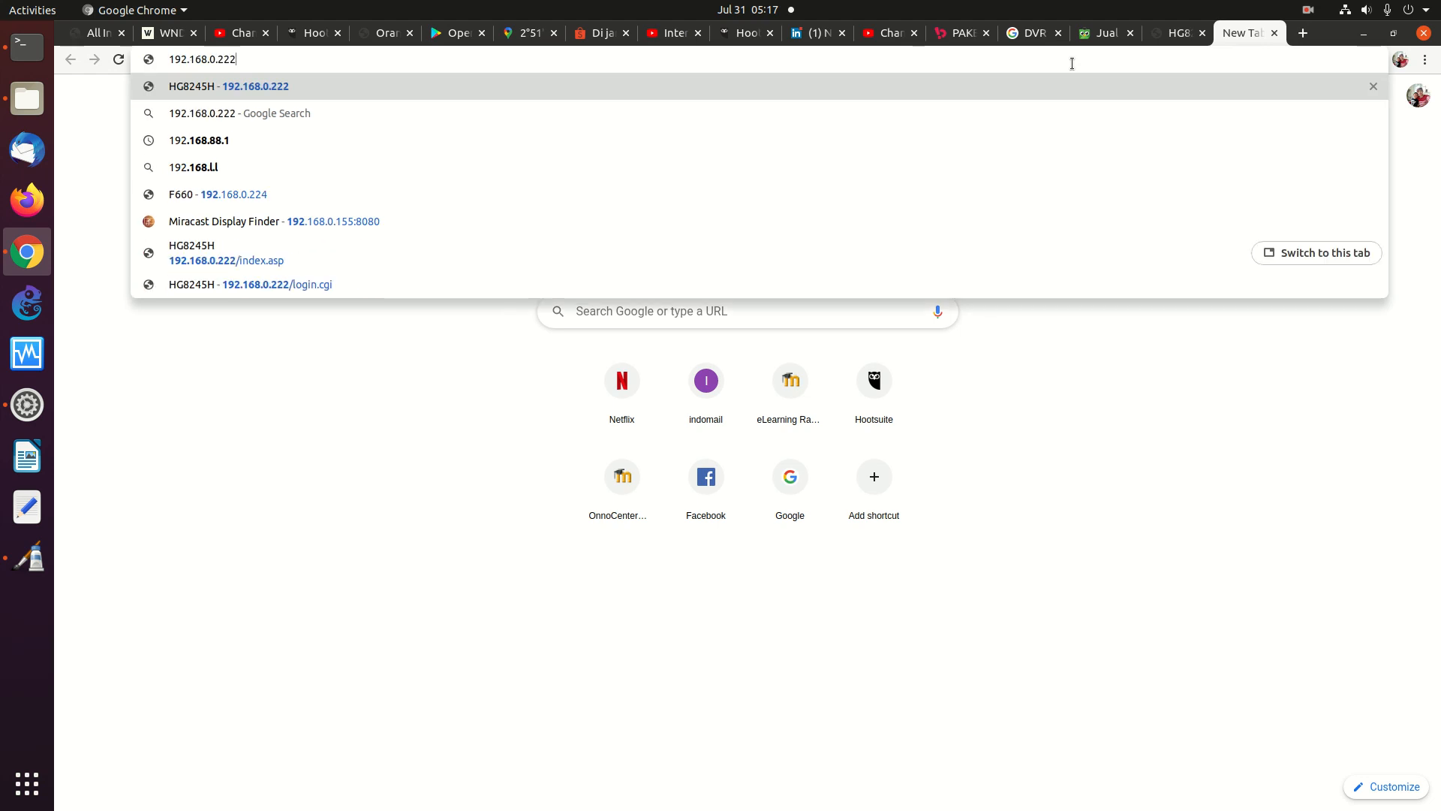
type("4")
key("Return")
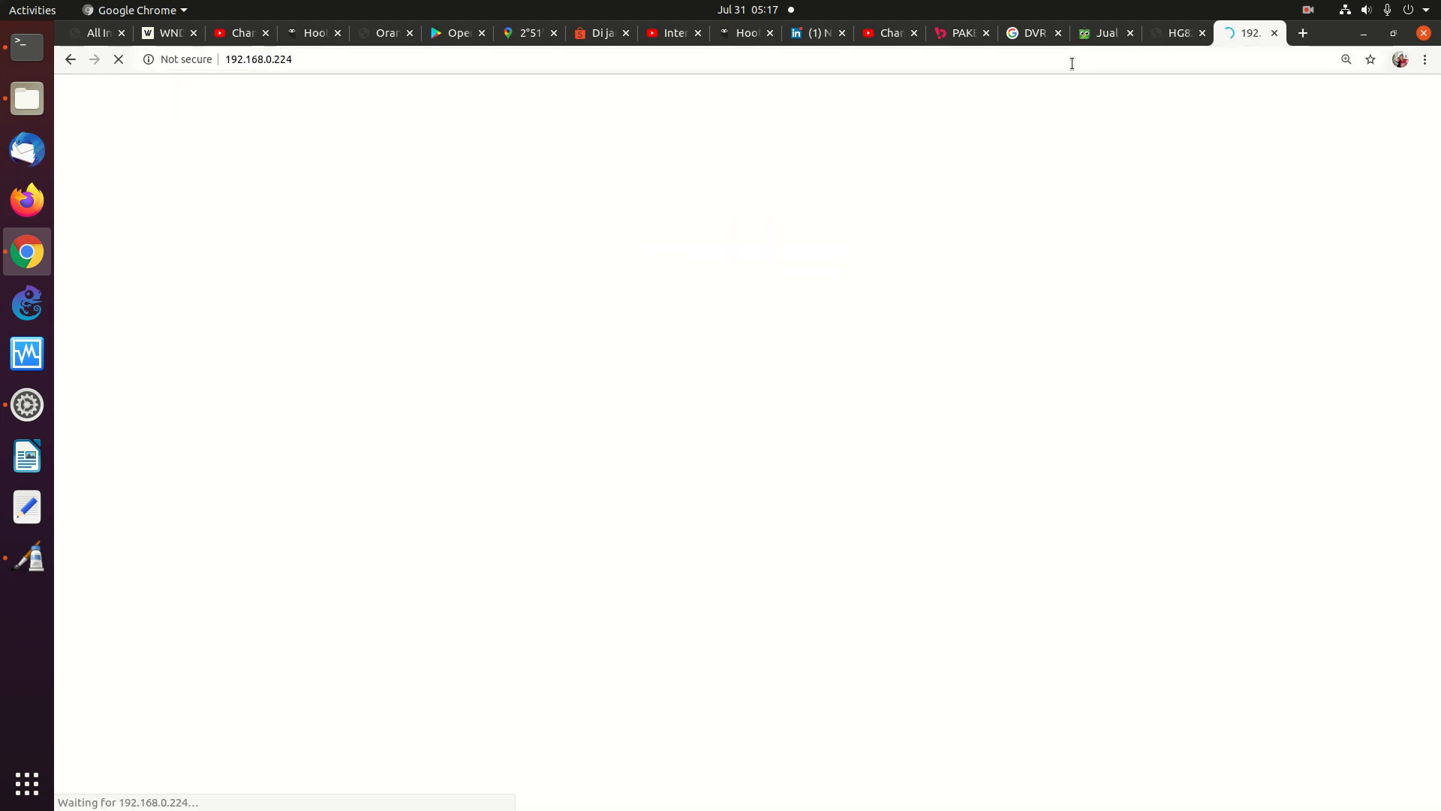
type("user")
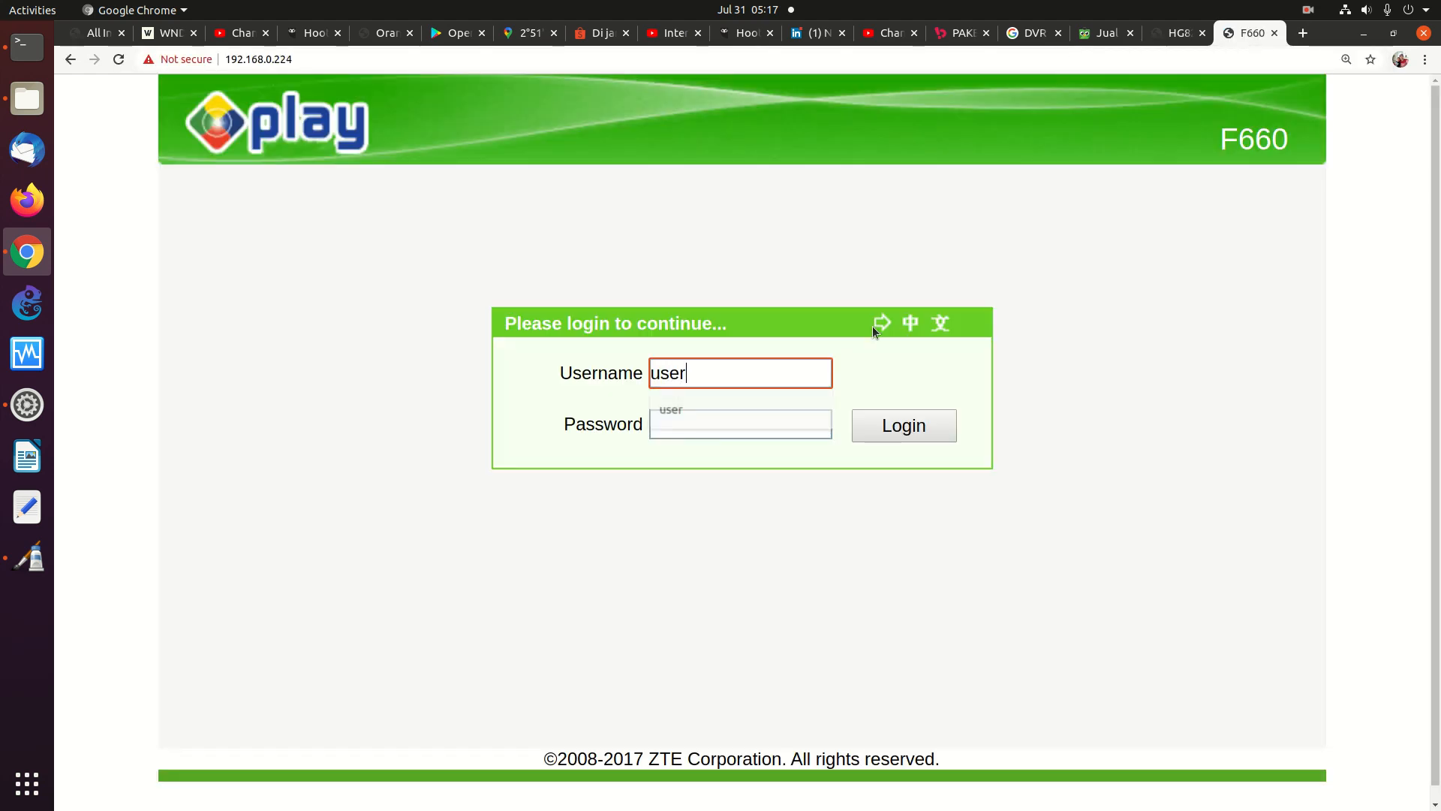
left_click(756, 423)
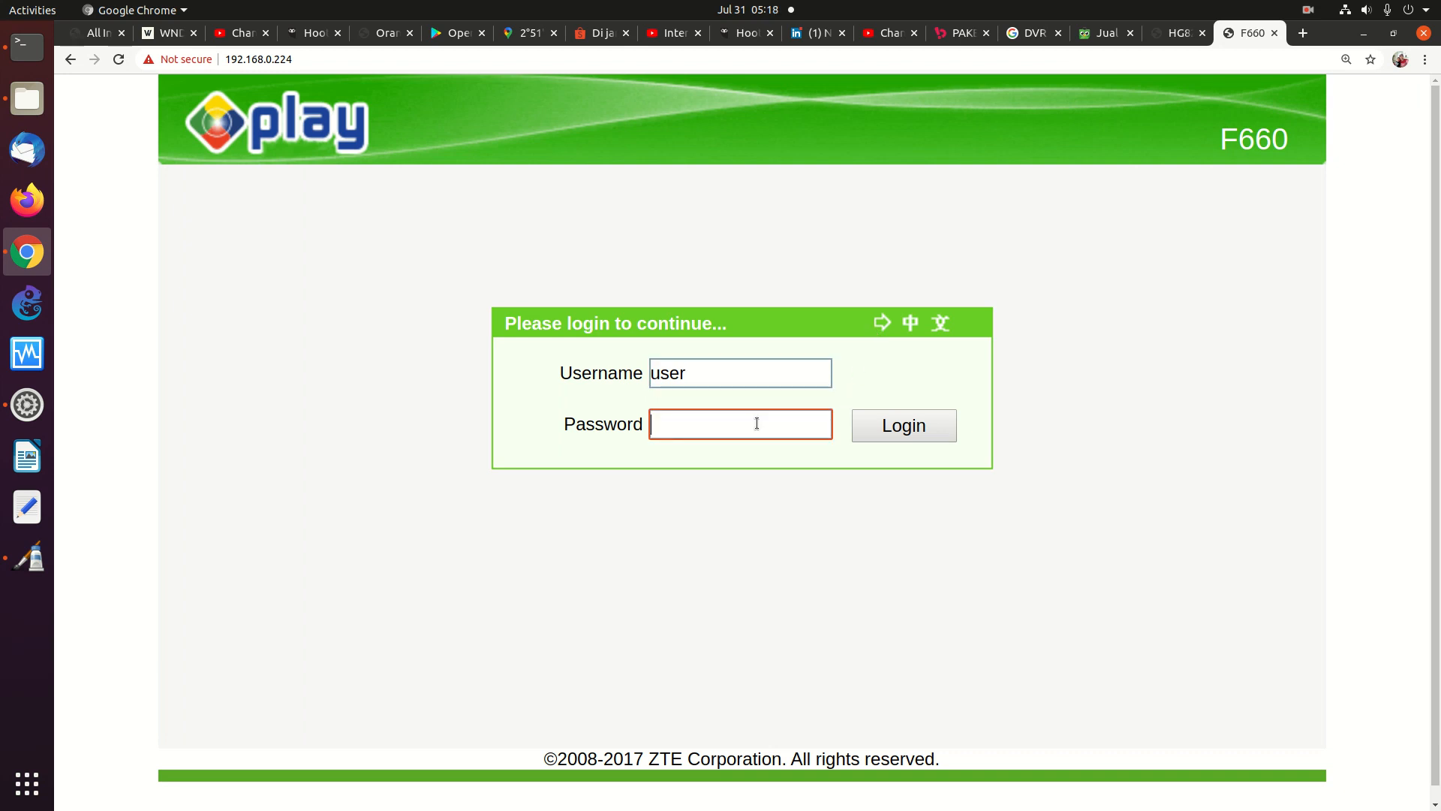
type("us•••••••••••••••")
left_click(916, 432)
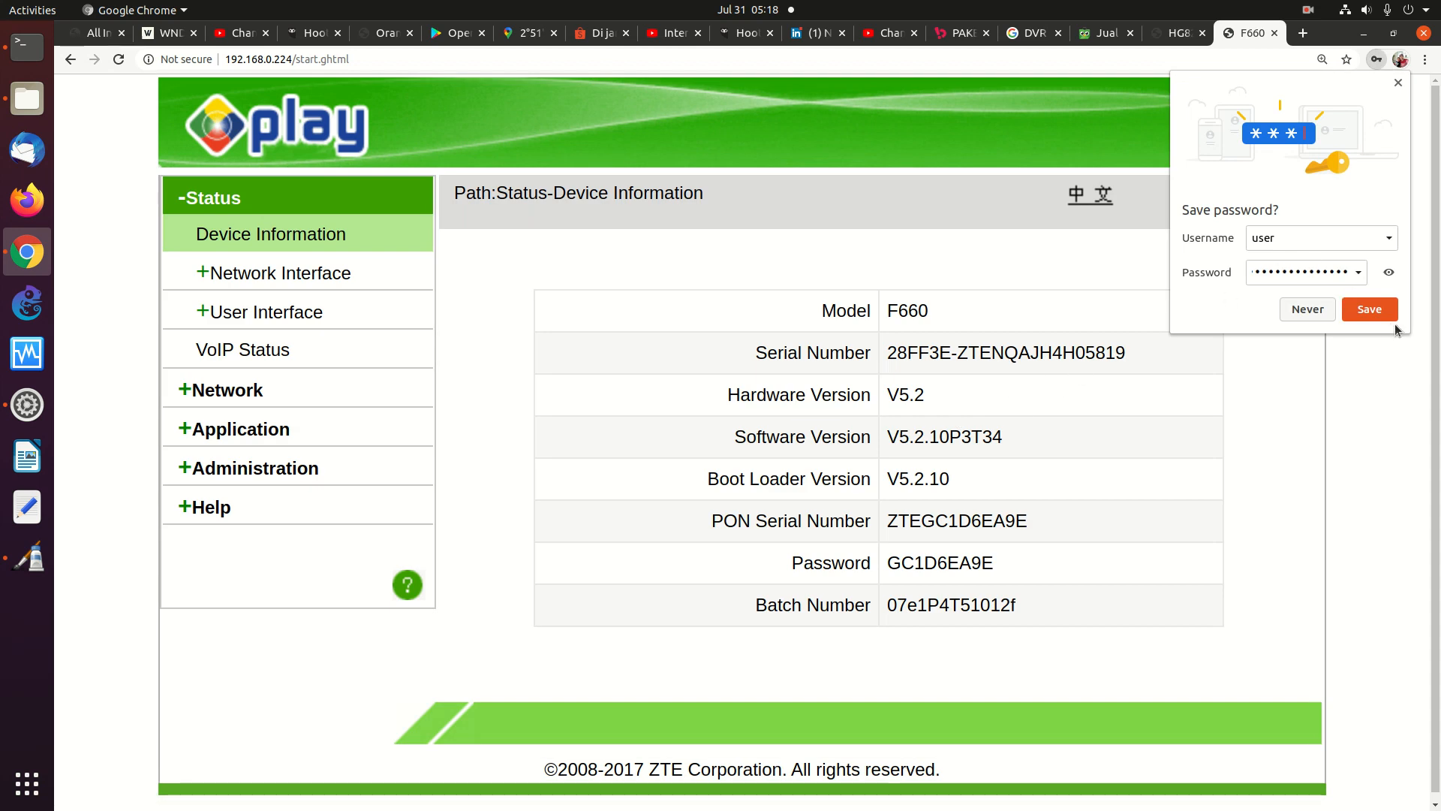
left_click(1394, 318)
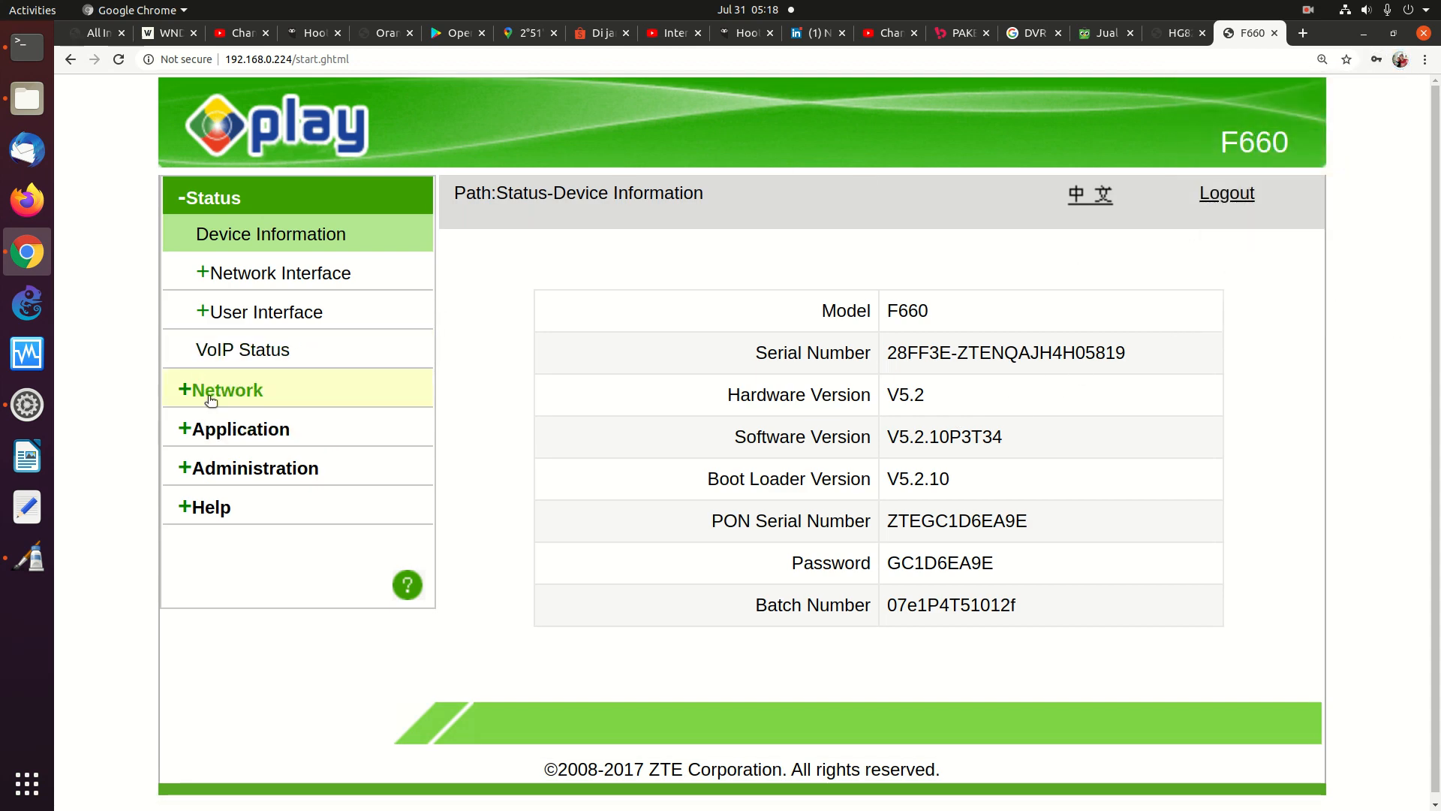
Open Application > Port Forwarding (Application List) and focus the LAN Host IP Address field
left_click(250, 393)
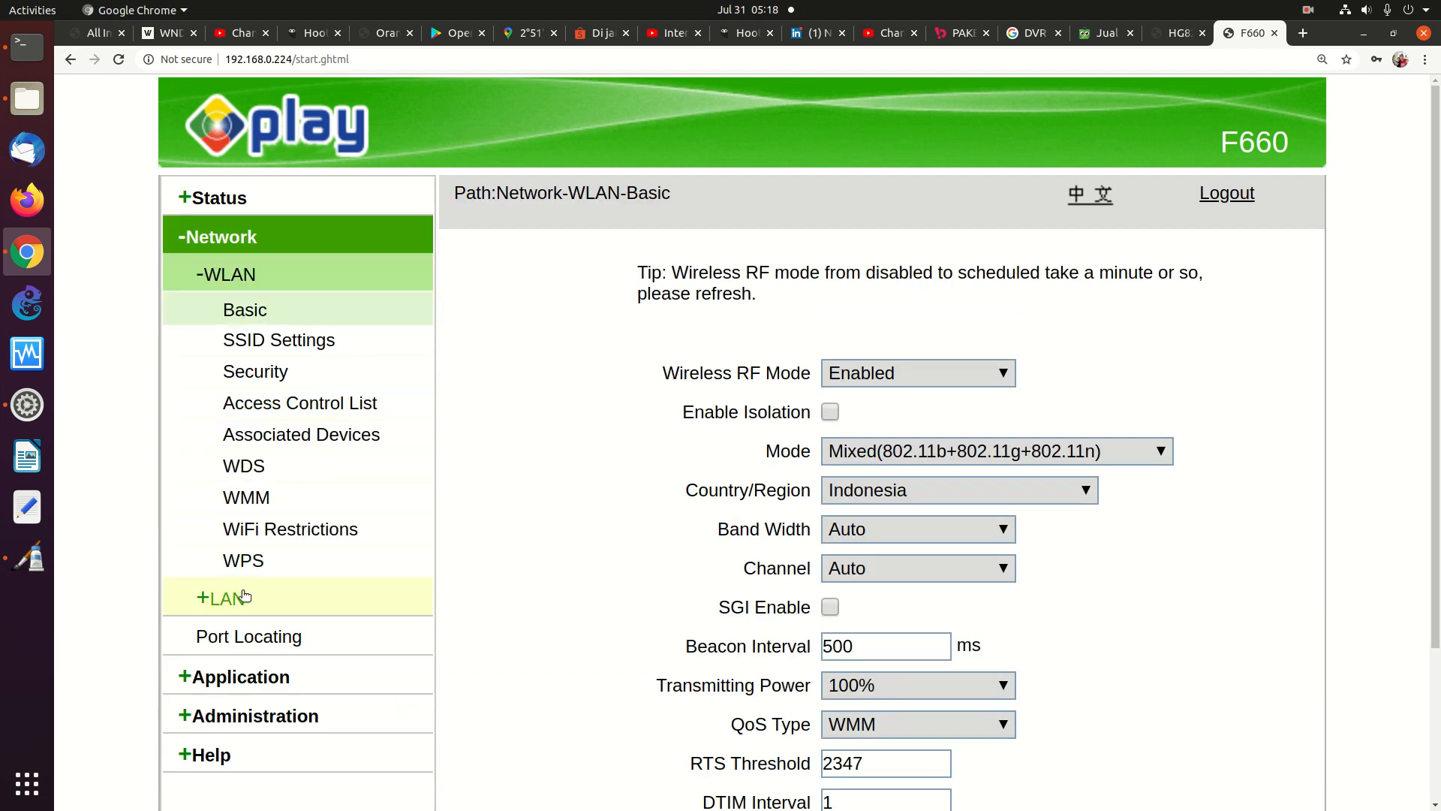
left_click(248, 646)
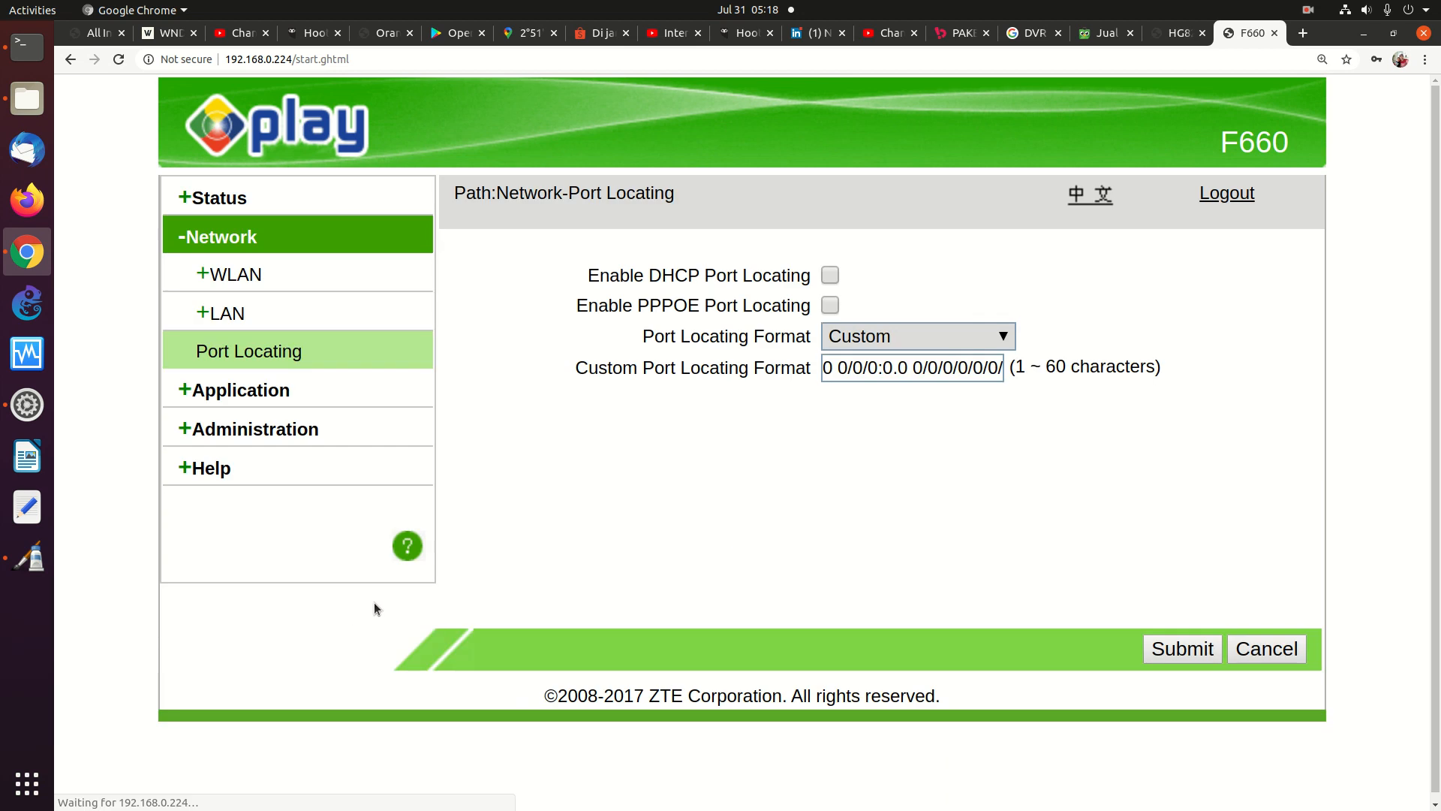
left_click(255, 394)
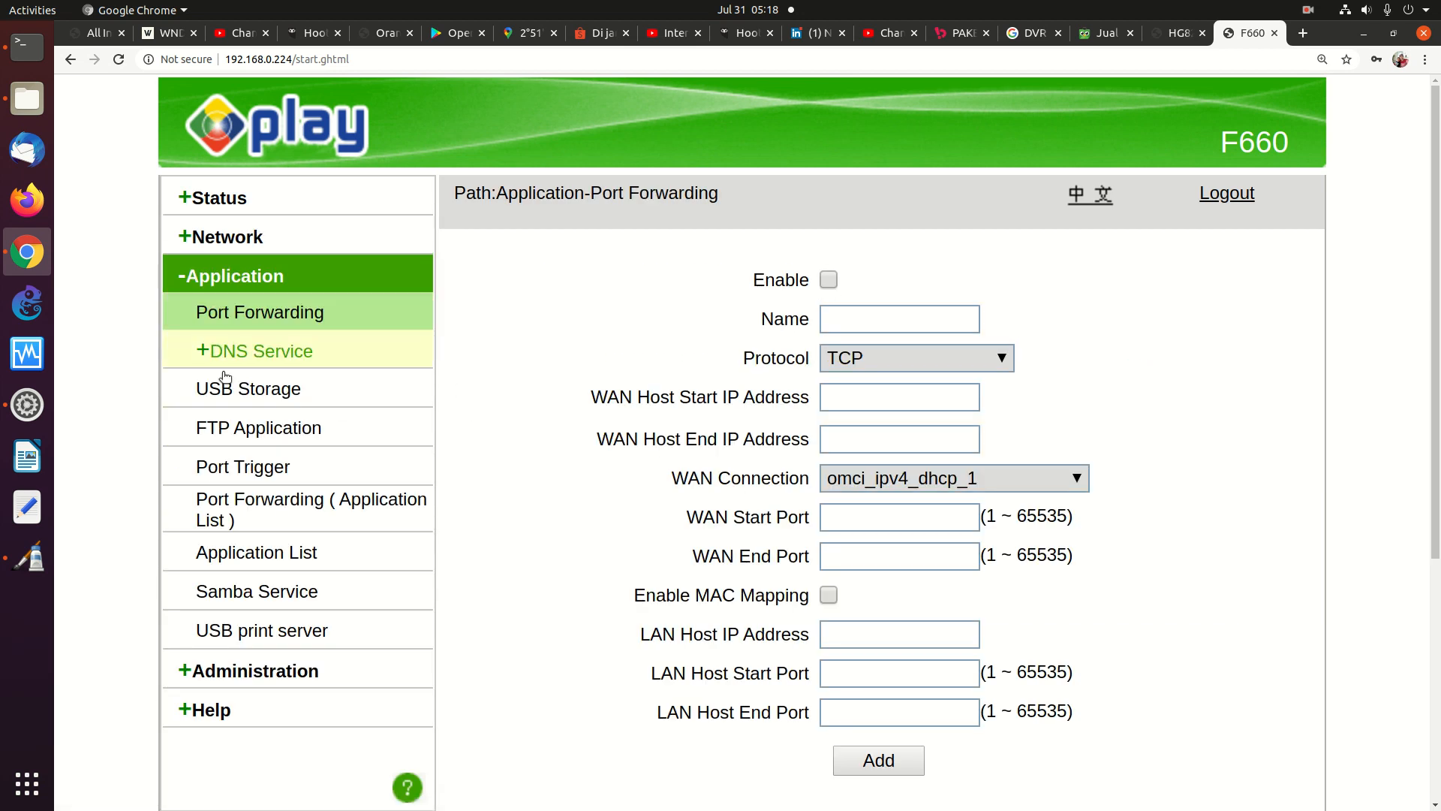
left_click(270, 507)
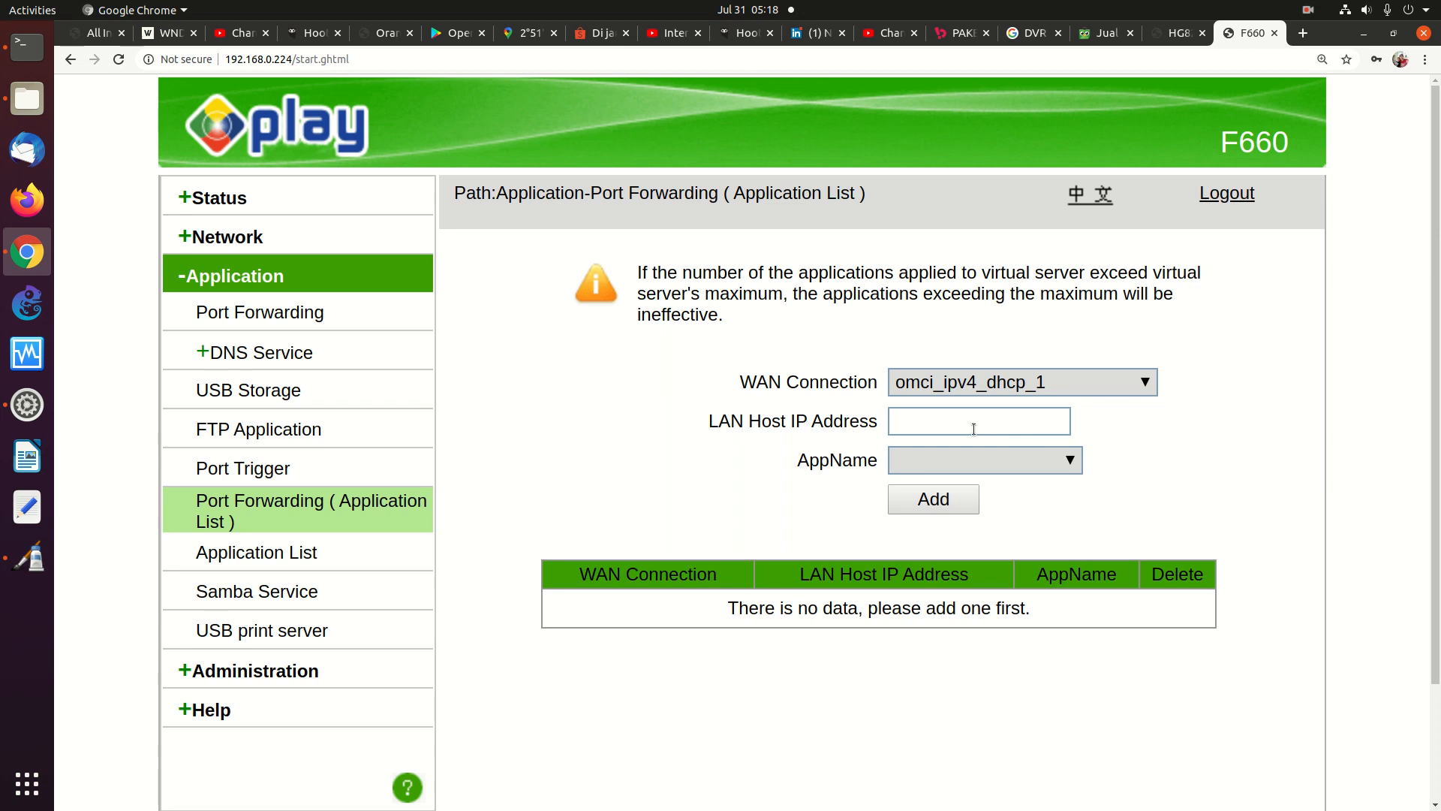
left_click(900, 419)
Enter 192.168.0.123 as LAN host IP and look for an application in the empty AppName list
type("192")
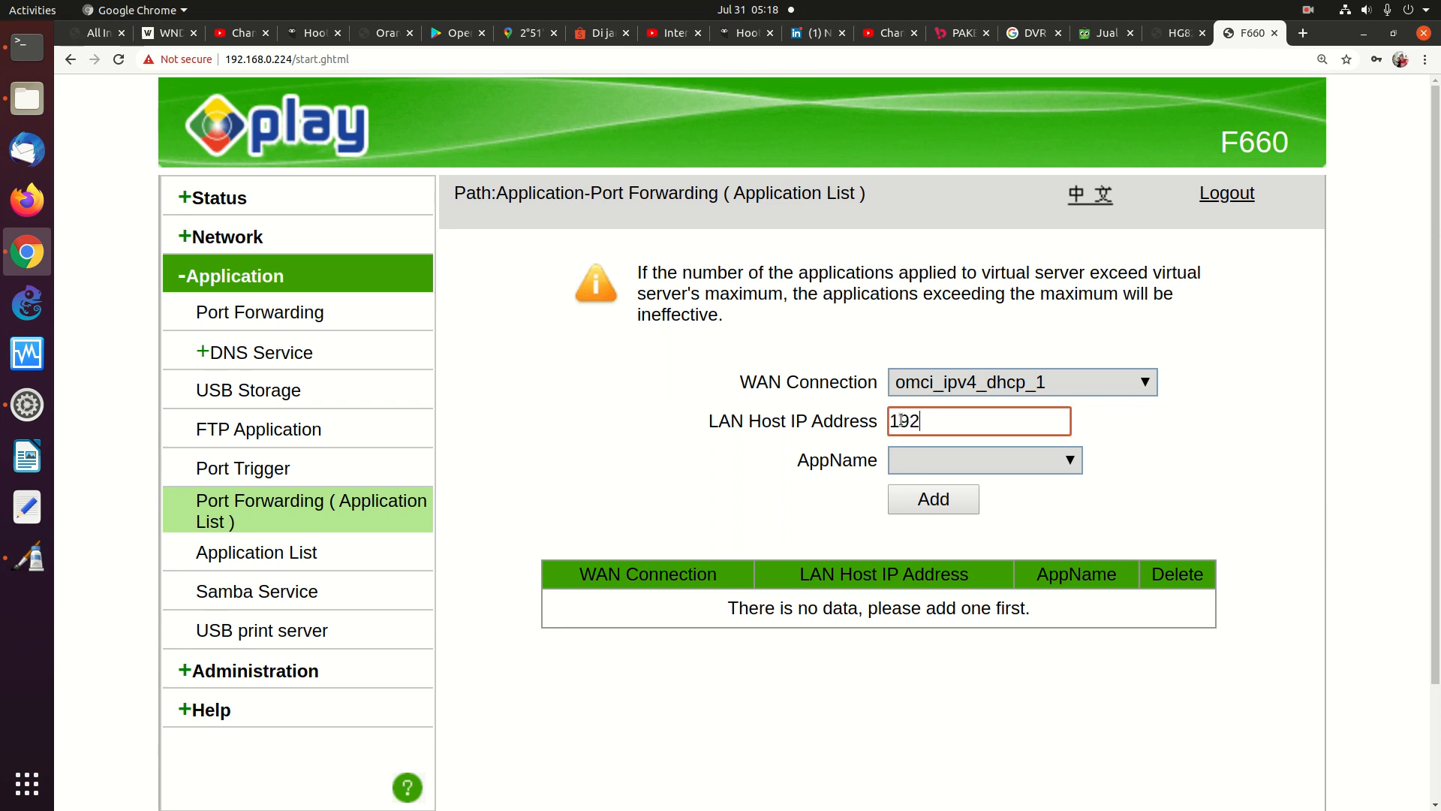
type(".168.0.123")
left_click(959, 460)
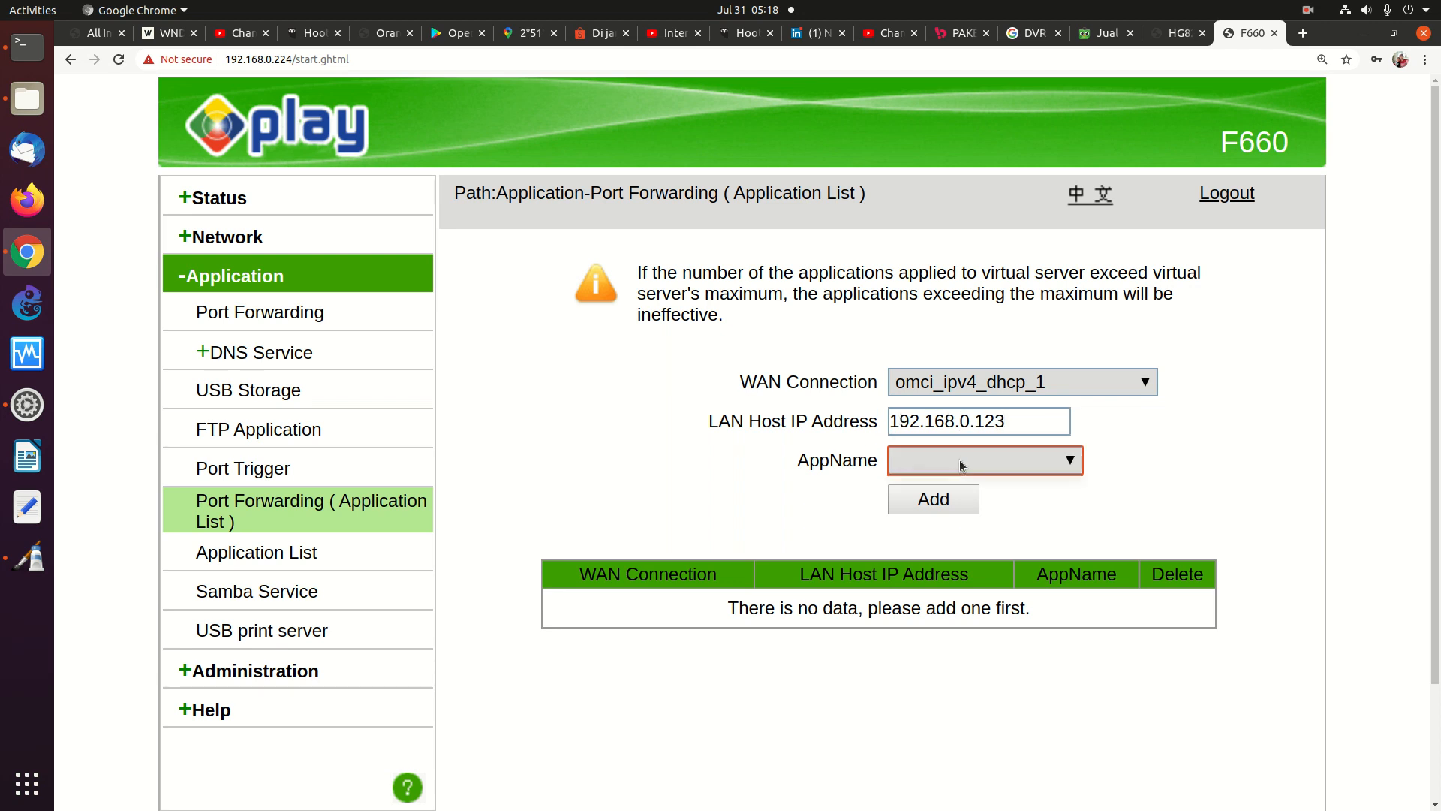
left_click(1069, 463)
left_click(1067, 463)
left_click(1067, 463)
left_click(919, 463)
left_click(1071, 462)
left_click(1071, 461)
left_click(1144, 386)
left_click(1145, 387)
left_click(1071, 460)
Retry the application choice and Add without success, then go to the Application List page
left_click(1074, 466)
left_click(1074, 466)
left_click(1073, 466)
left_click(1073, 466)
left_click(1074, 466)
left_click(1072, 466)
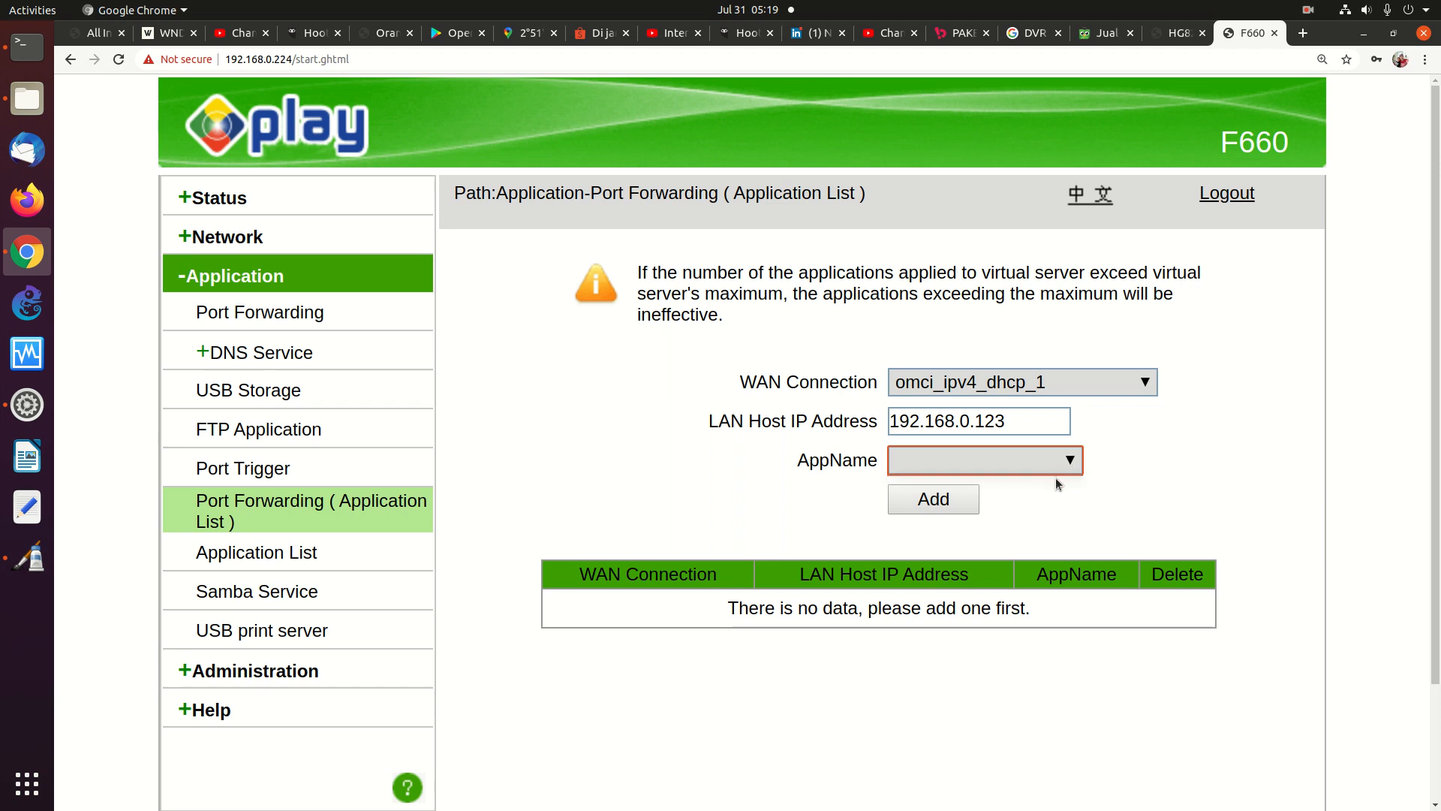
left_click(935, 508)
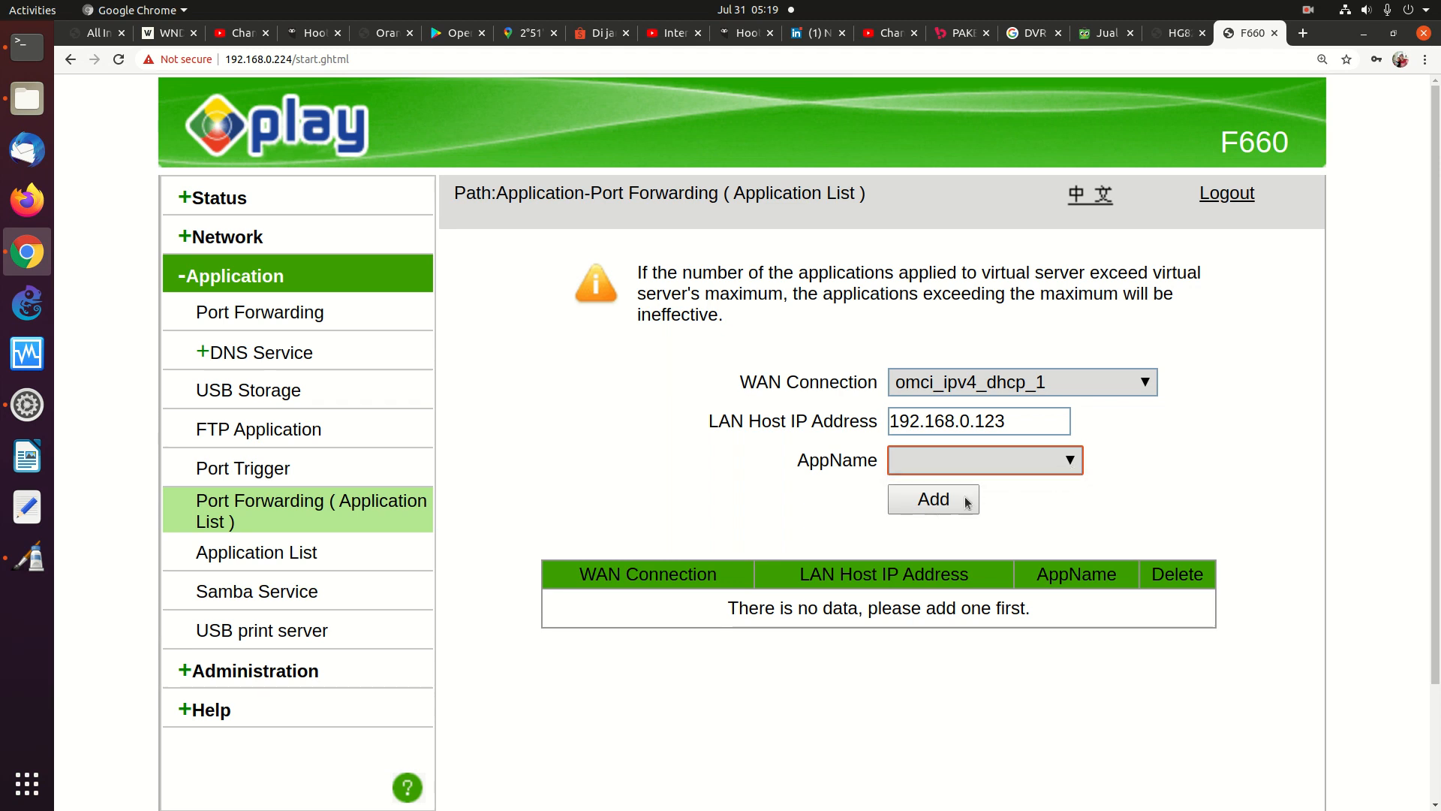
left_click(943, 501)
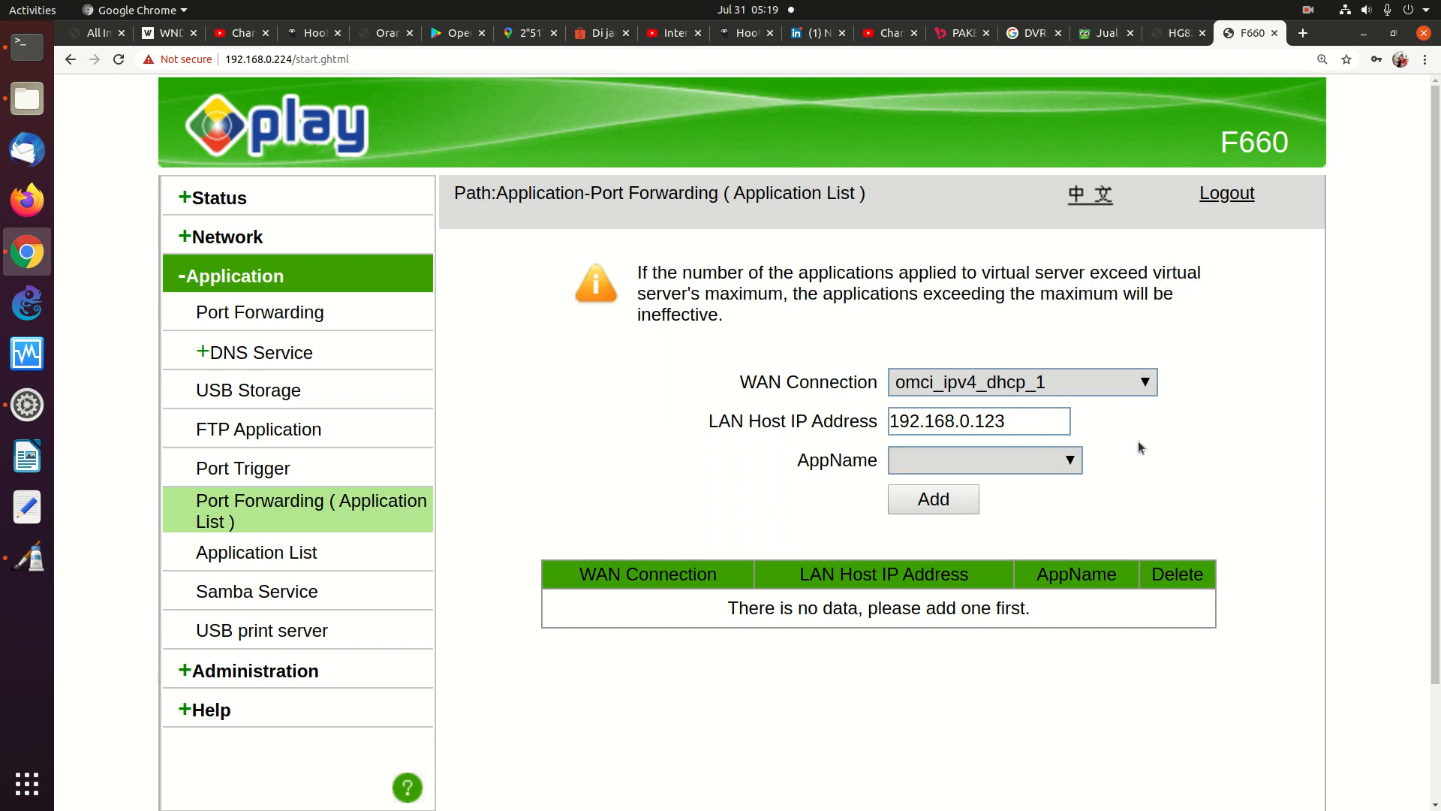
left_click(1054, 469)
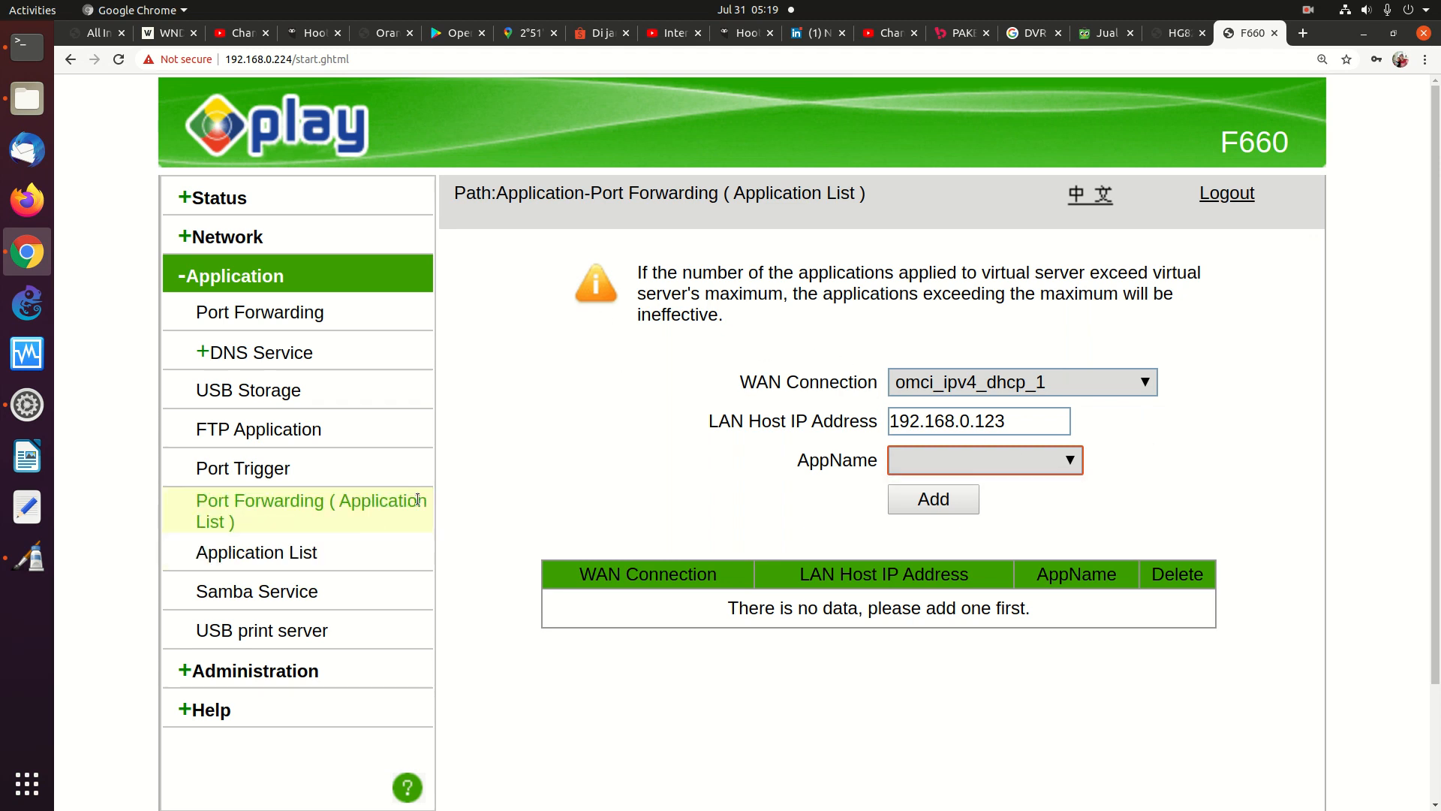
left_click(234, 554)
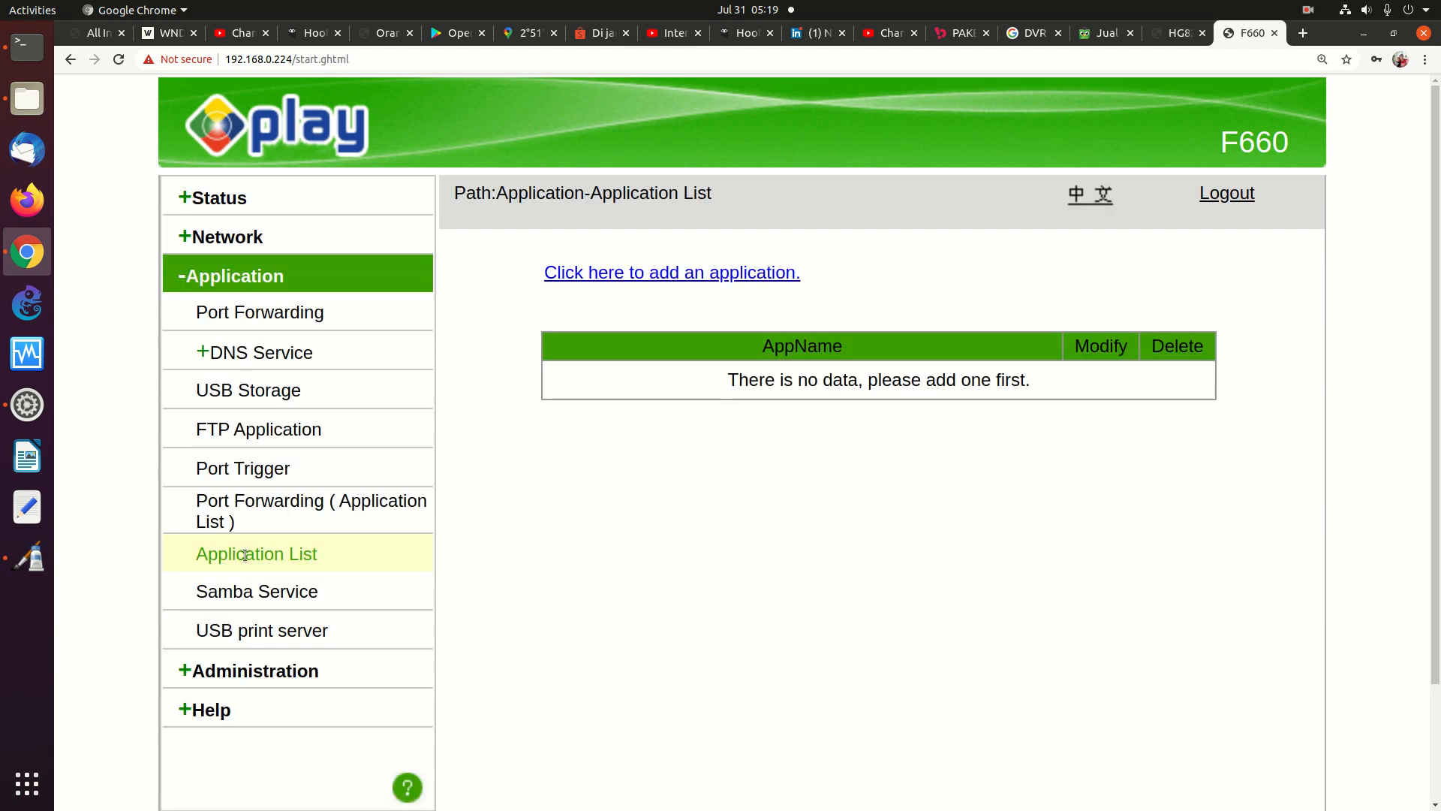
Start a new application entry on the Application List, then open a blank gedit document
left_click(665, 273)
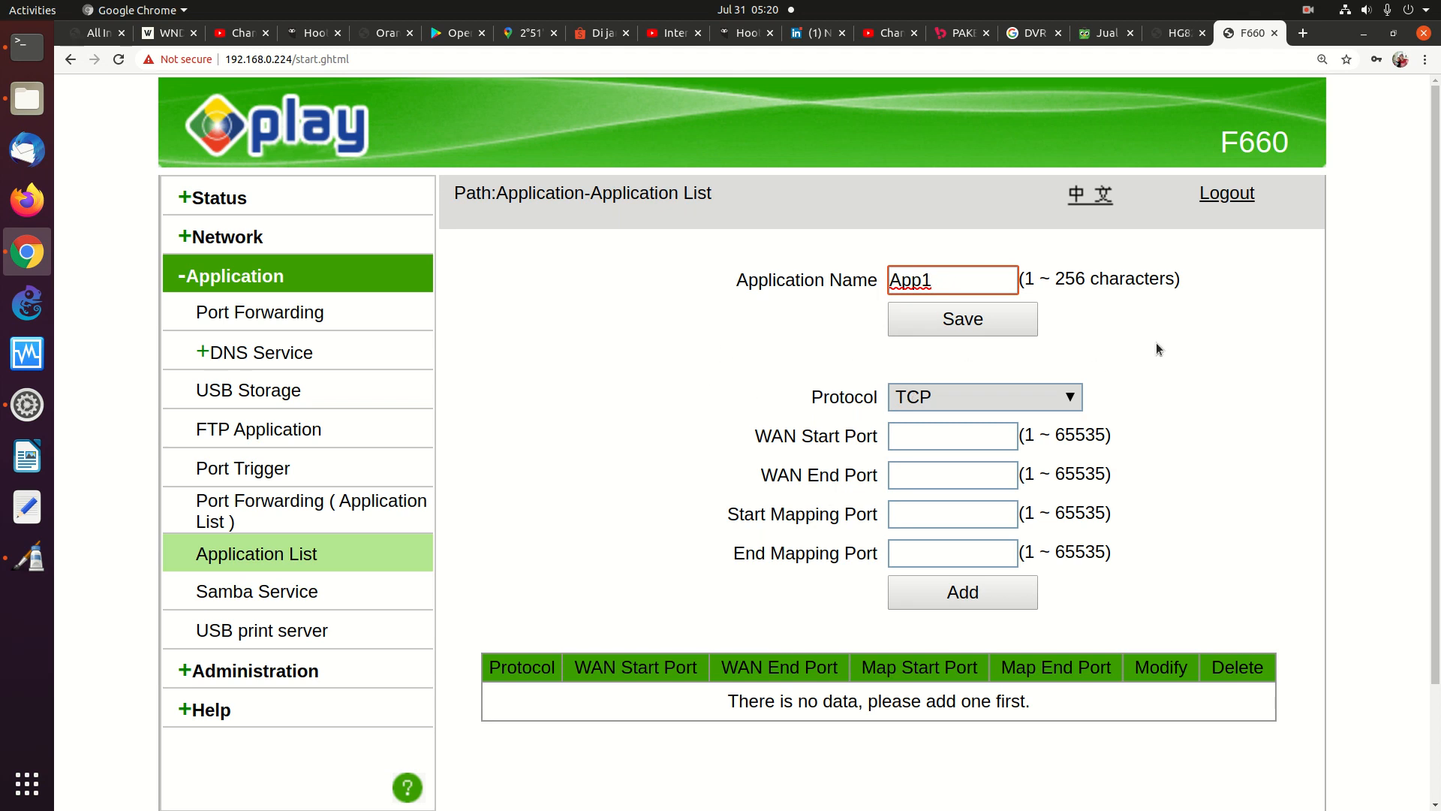
left_click(29, 501)
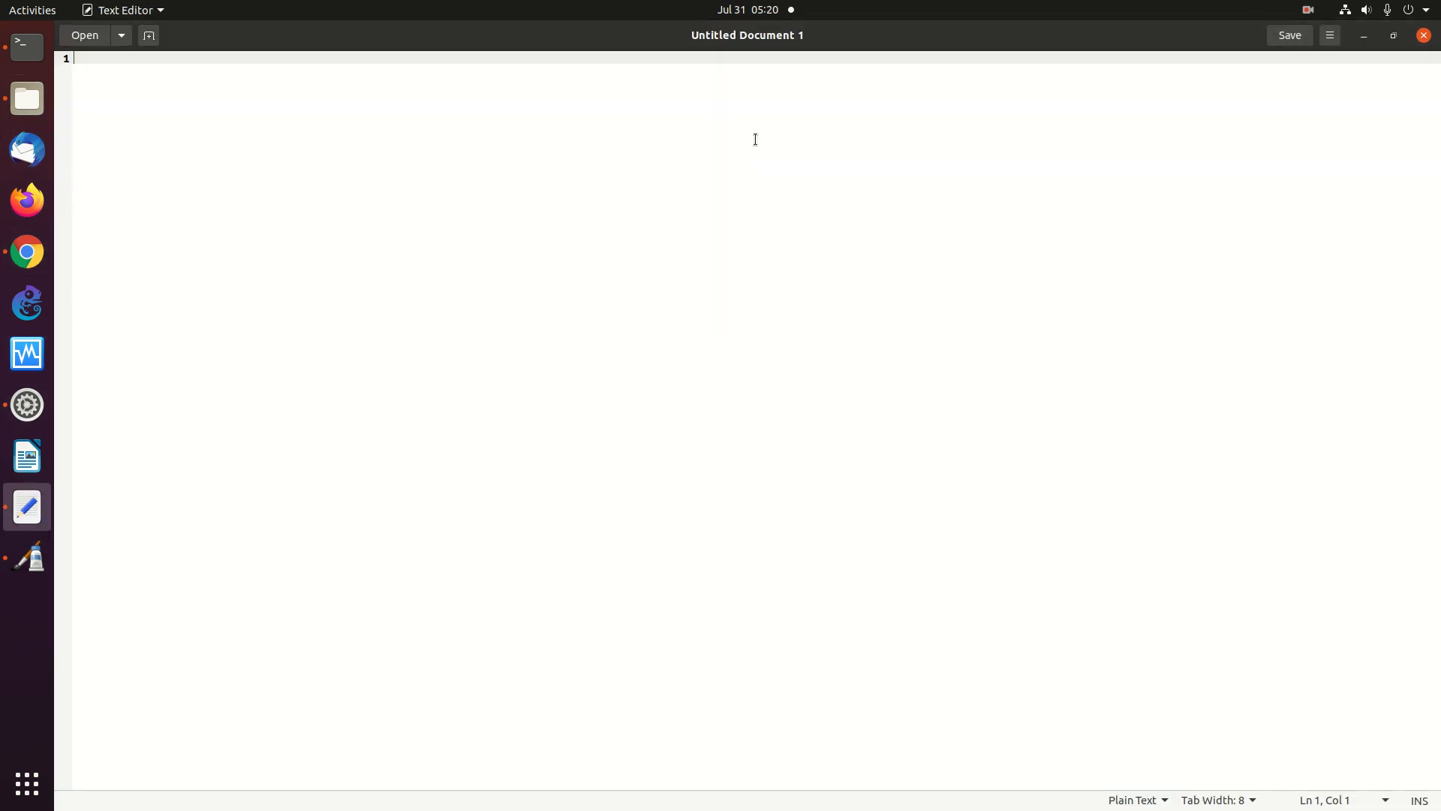
key("Return")
key("Return")
key("Return")
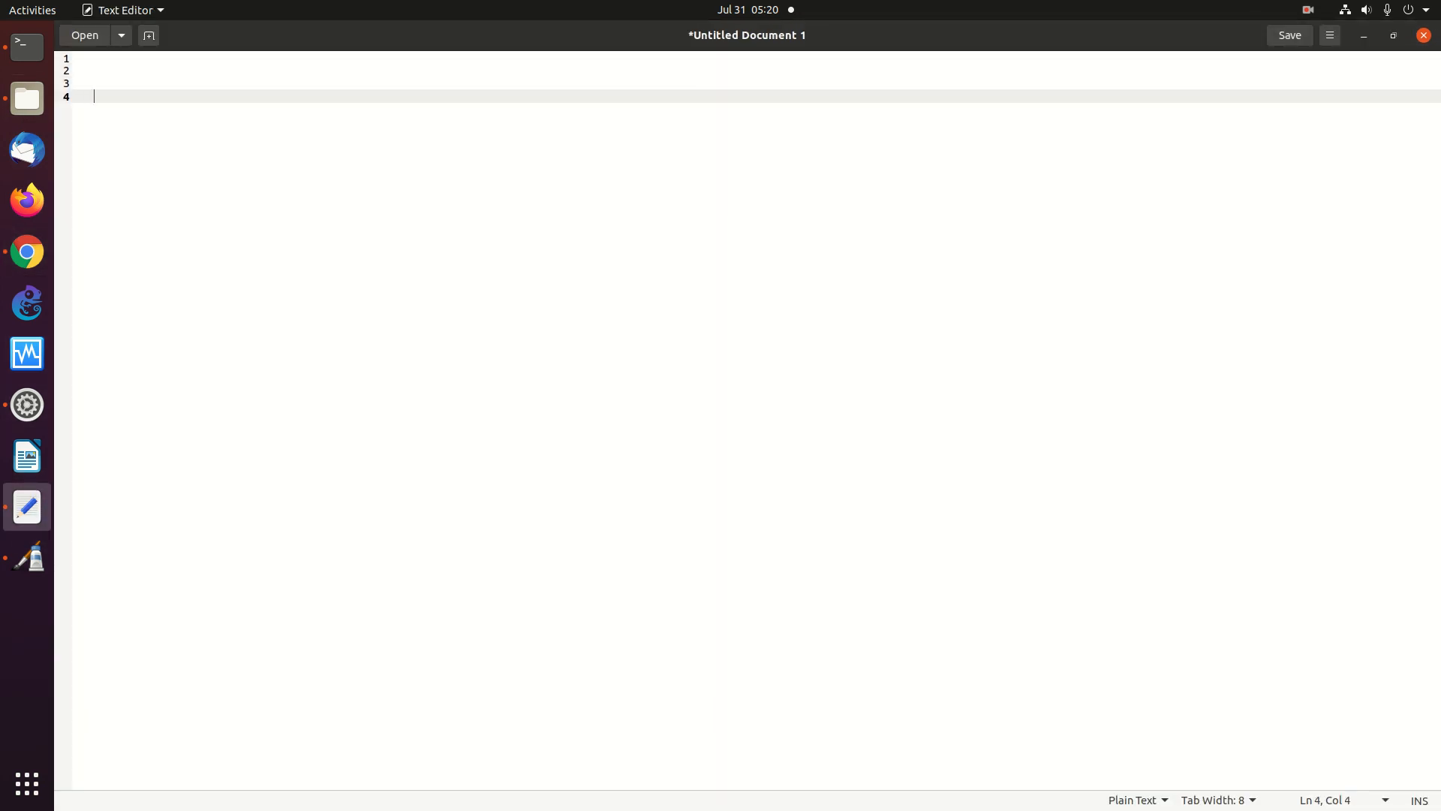
type("HTTP://IP-MODEM:12345")
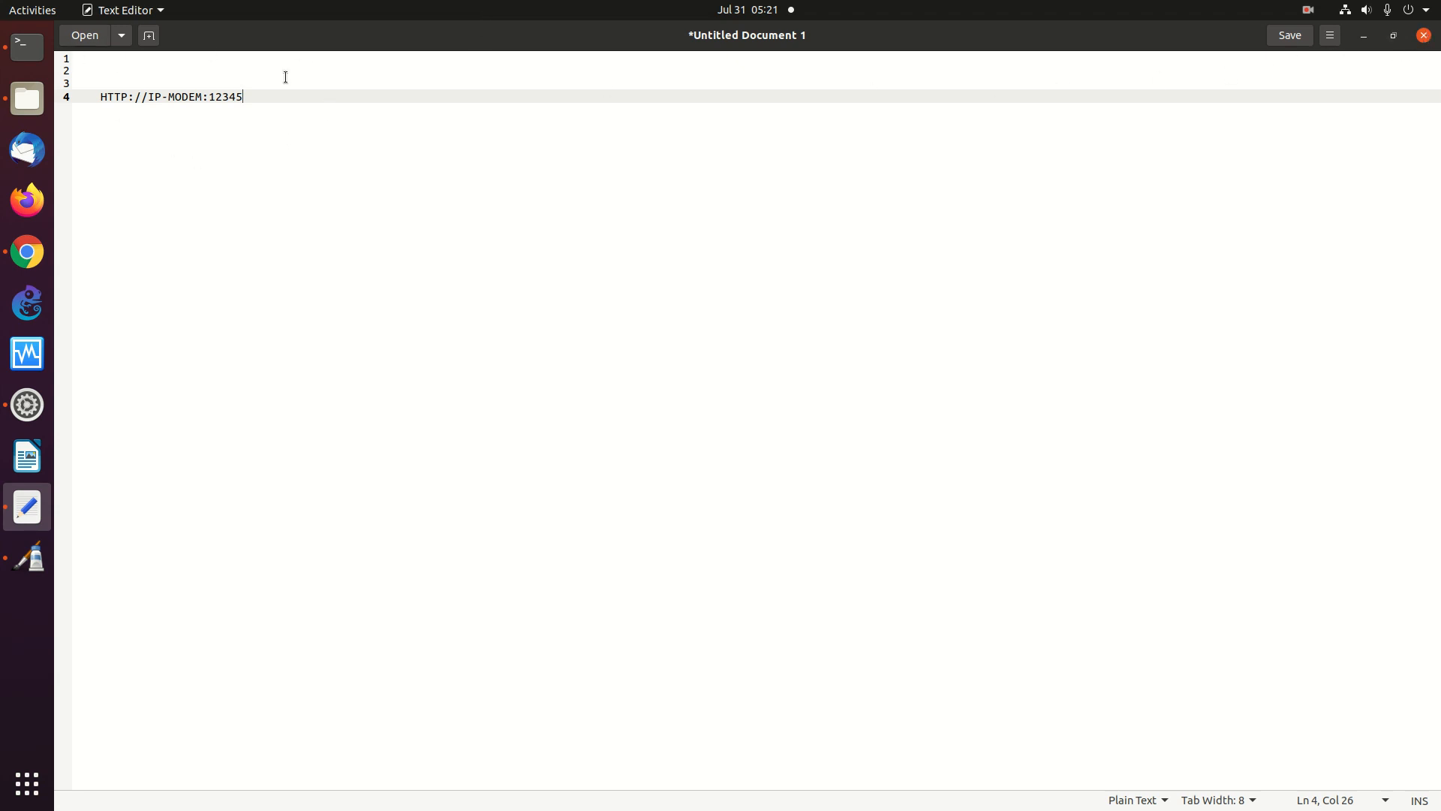
left_click(1363, 36)
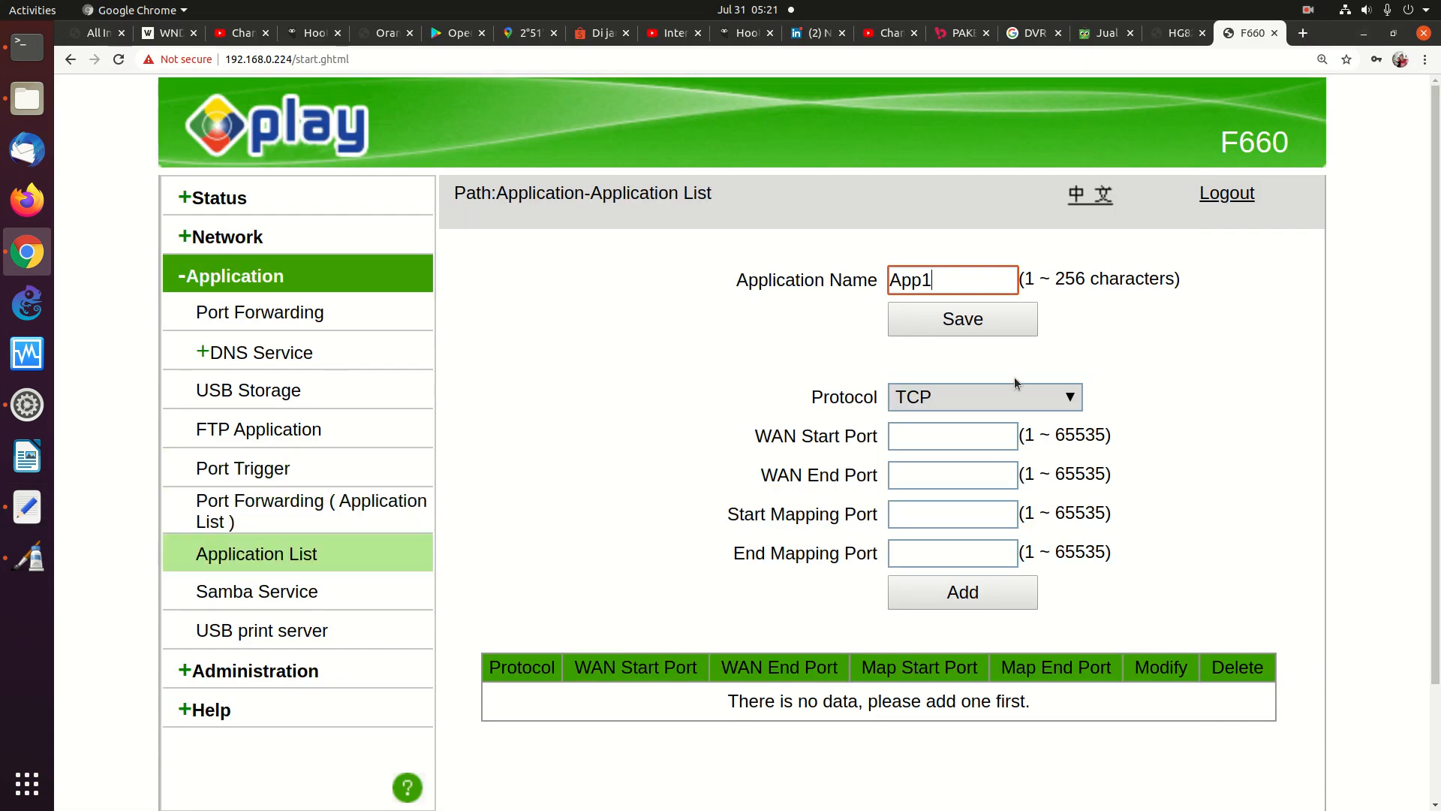
Enter WAN ports 12345–12345 and mapping ports 80–80, and rename App1 to cctv
left_click(914, 437)
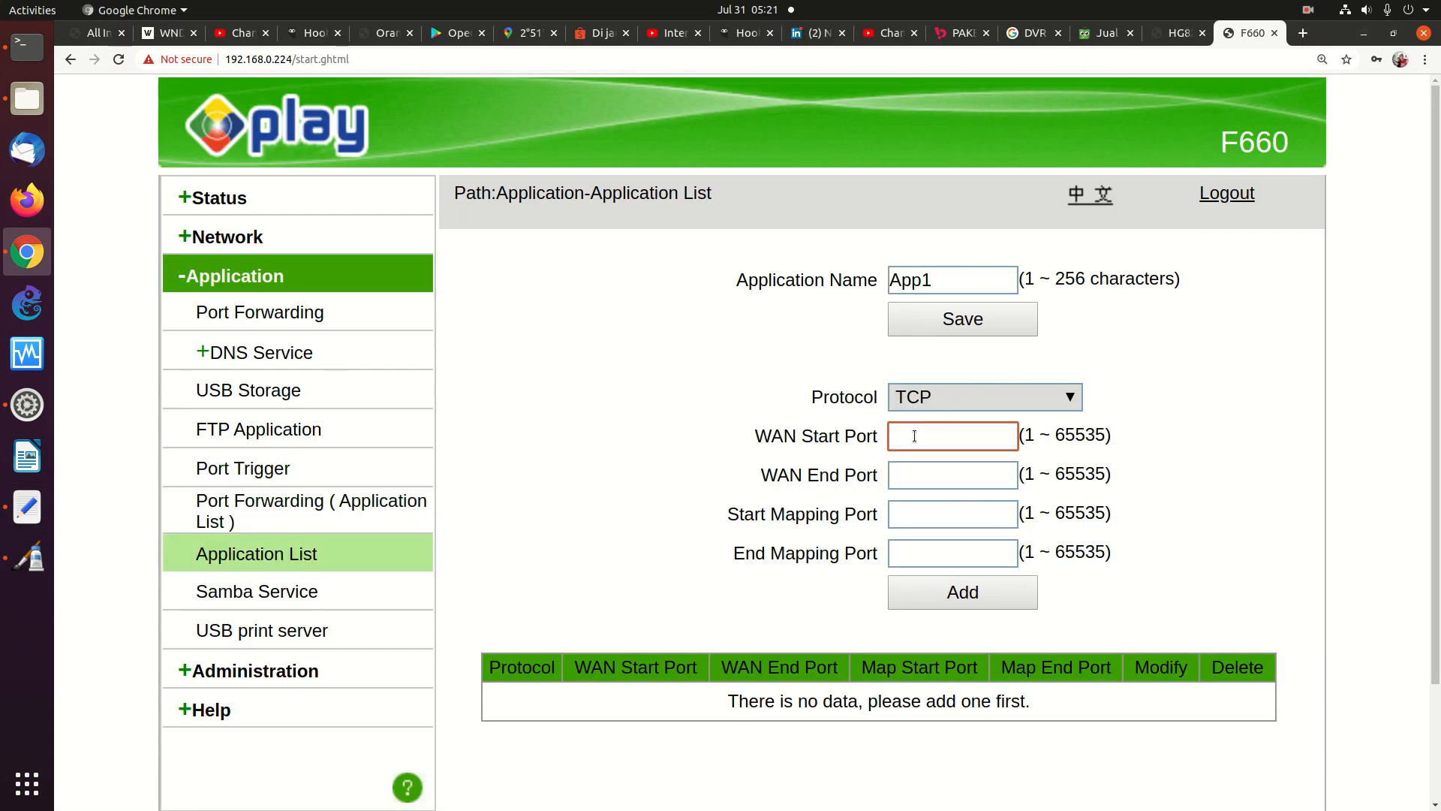
type("12345")
left_click(911, 518)
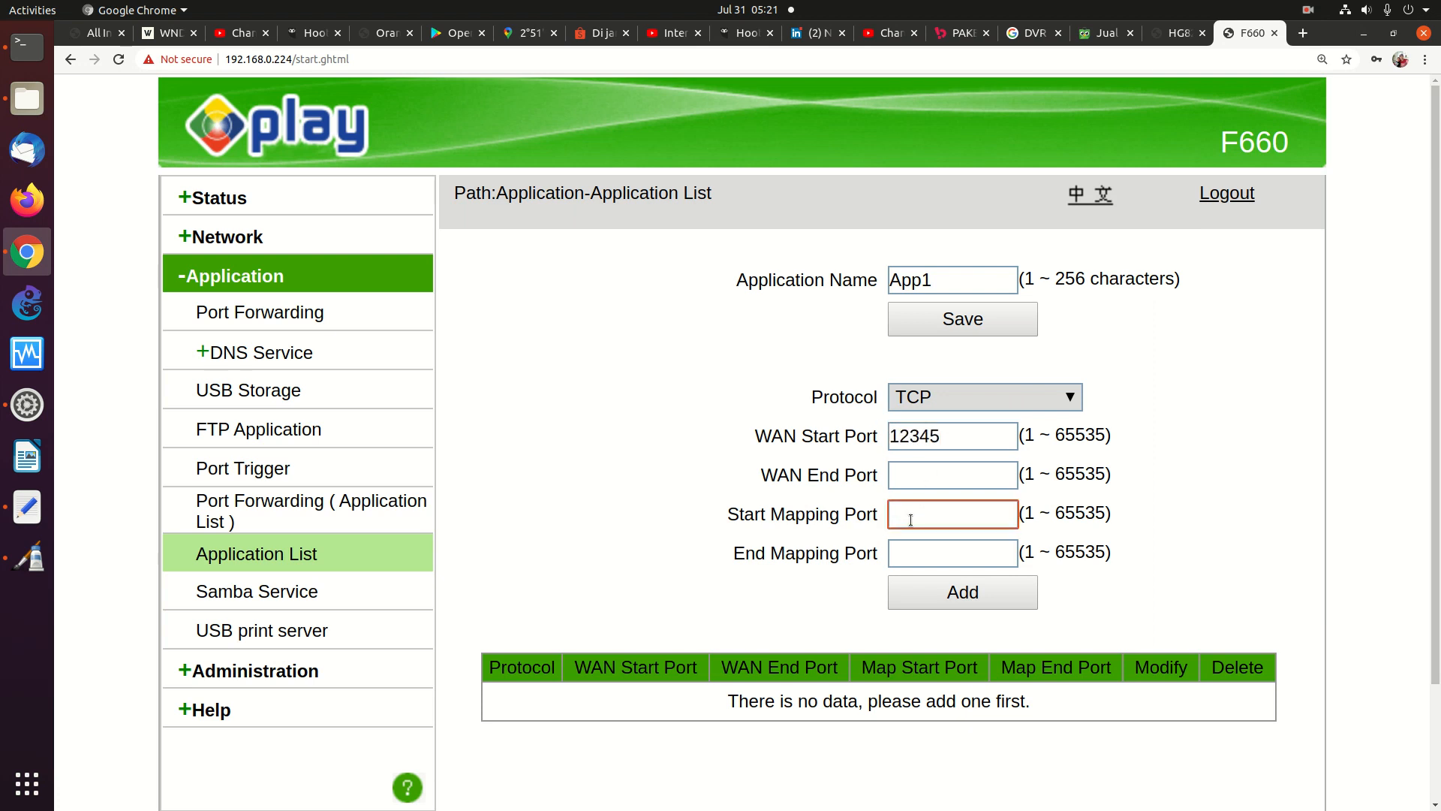
type("80")
left_click(909, 471)
type("12345")
left_click(922, 561)
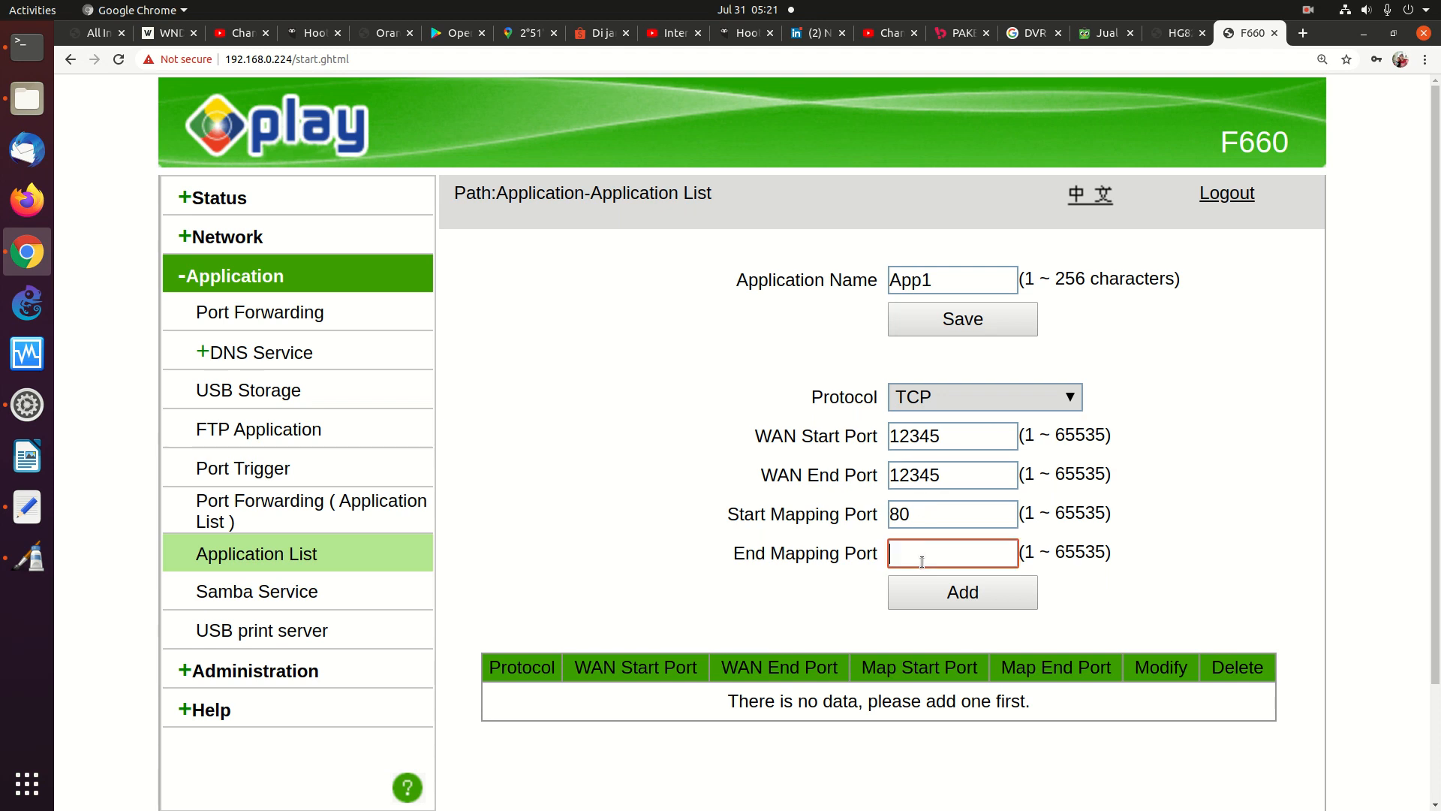
type("80")
left_click_drag(957, 286, 843, 261)
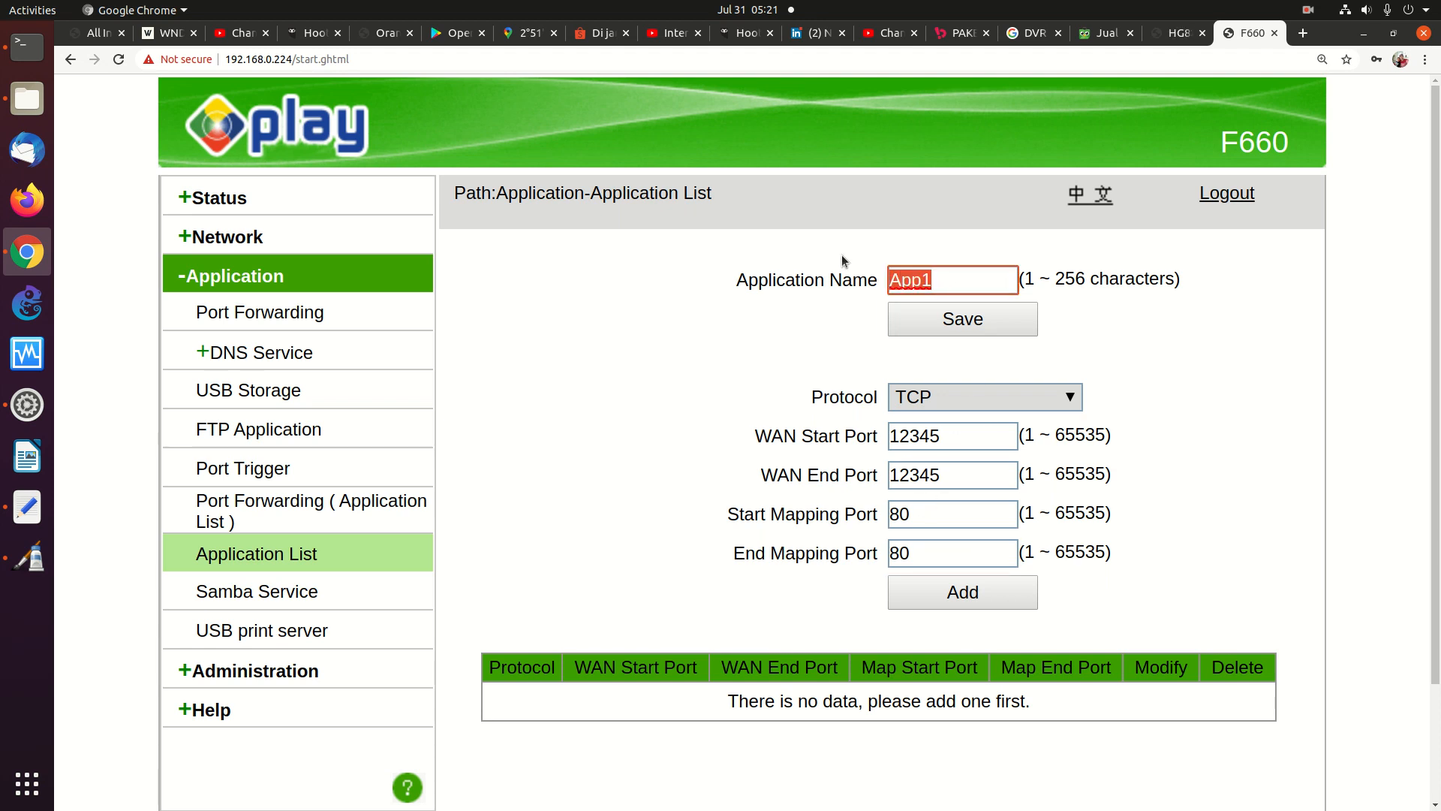
type("cctv")
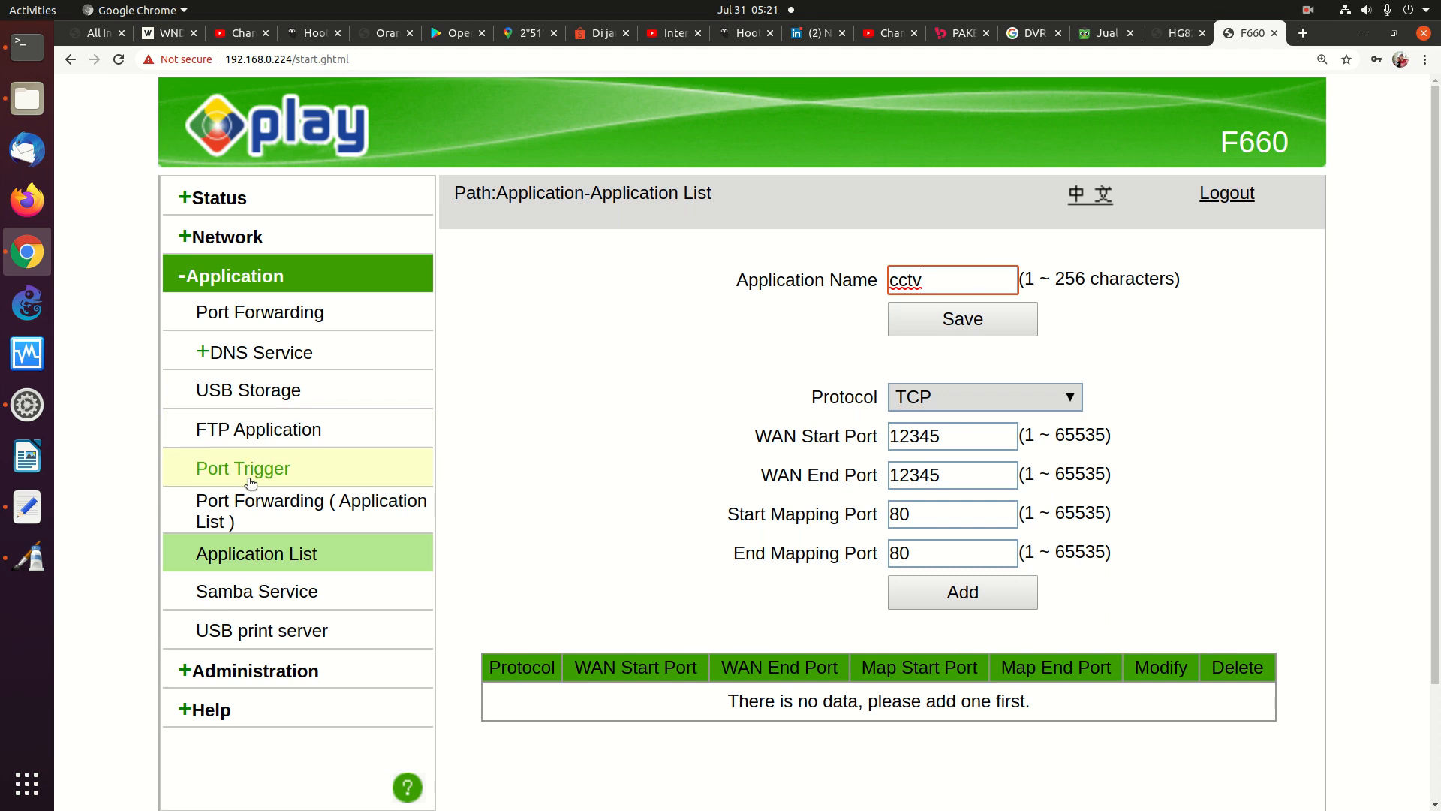
Return via Port Forwarding to the still-empty Application List without saving cctv, then switch to Pinta
left_click(310, 504)
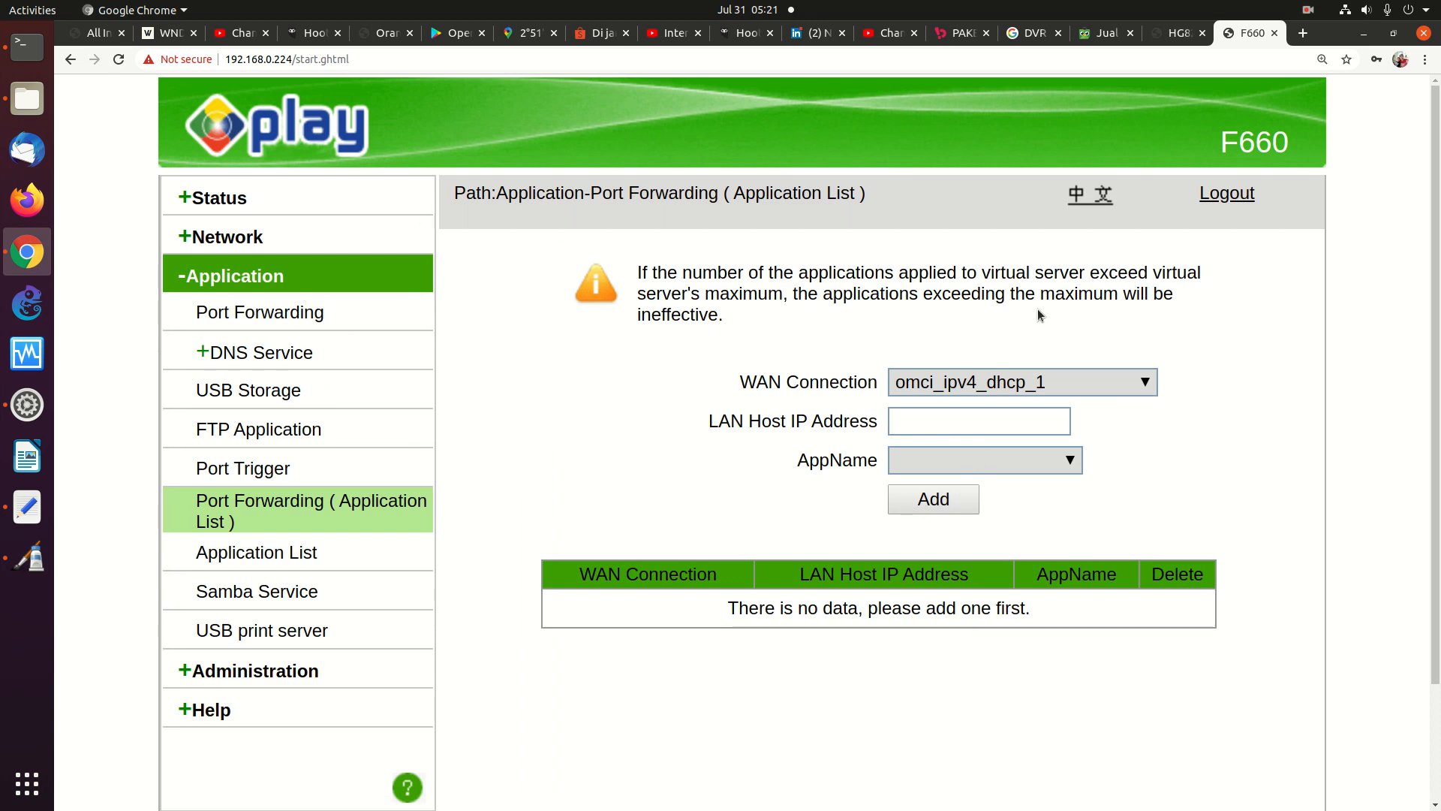
left_click(293, 554)
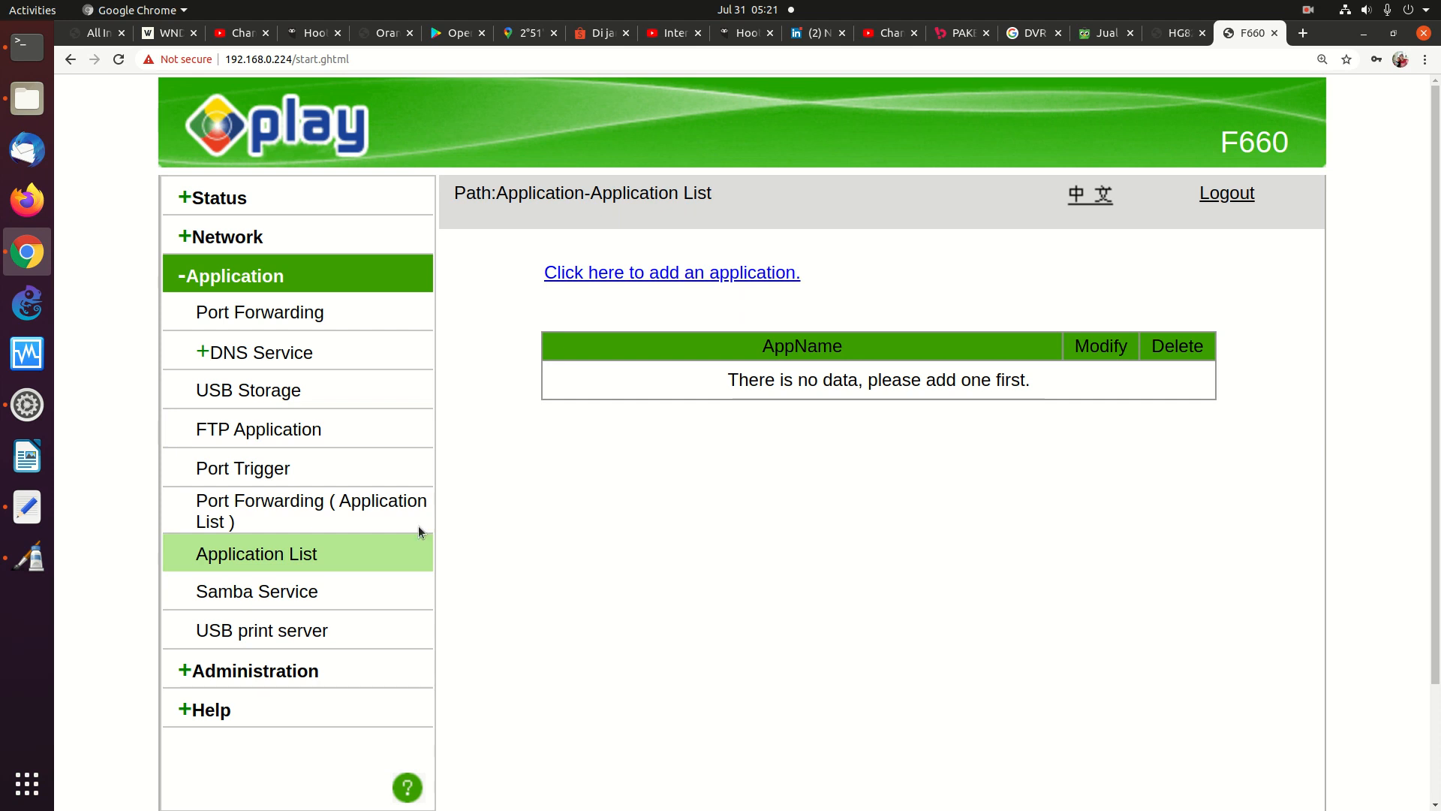
left_click(30, 556)
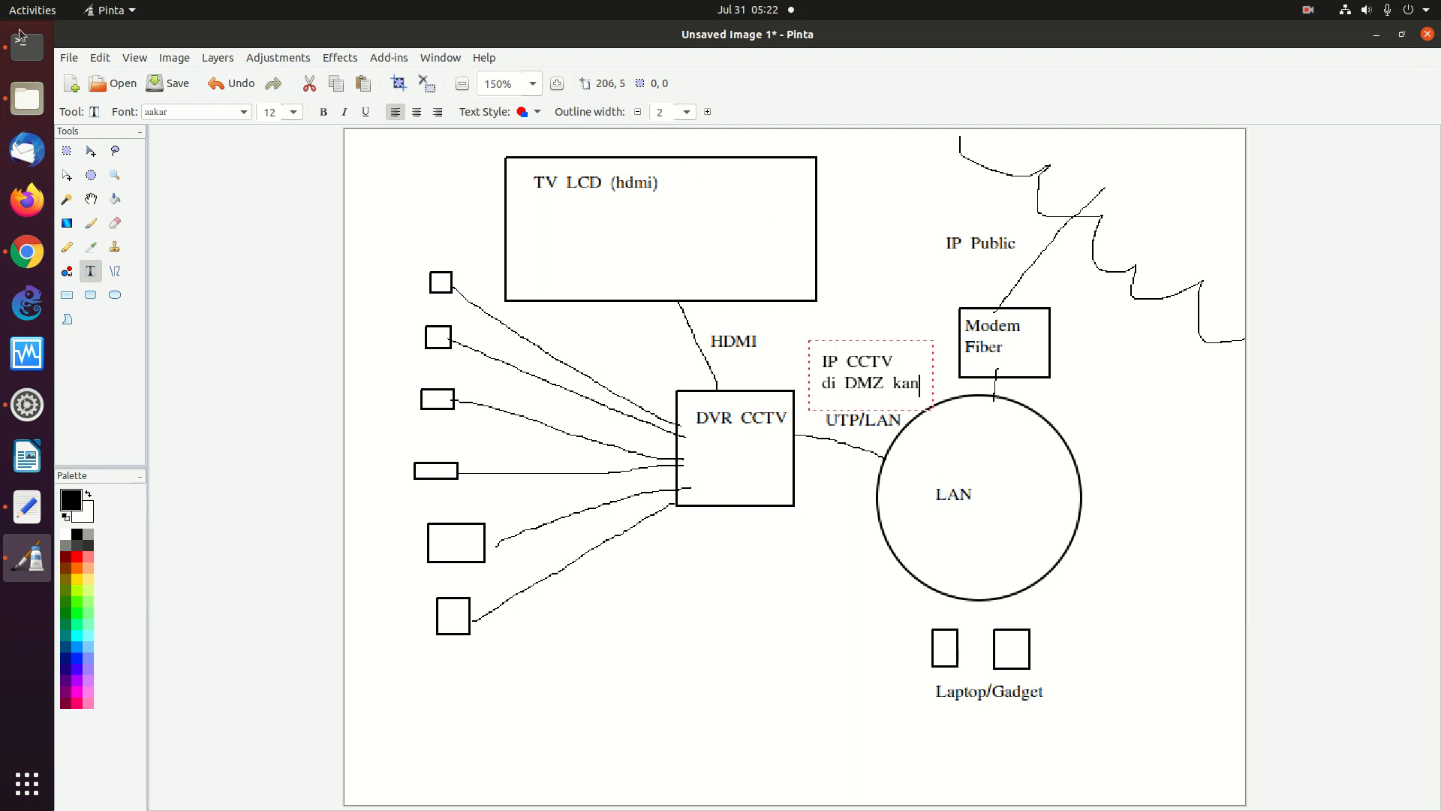
Save the Pinta diagram as CCTV.jpg with default JPEG quality, then switch back to Chrome
left_click(73, 62)
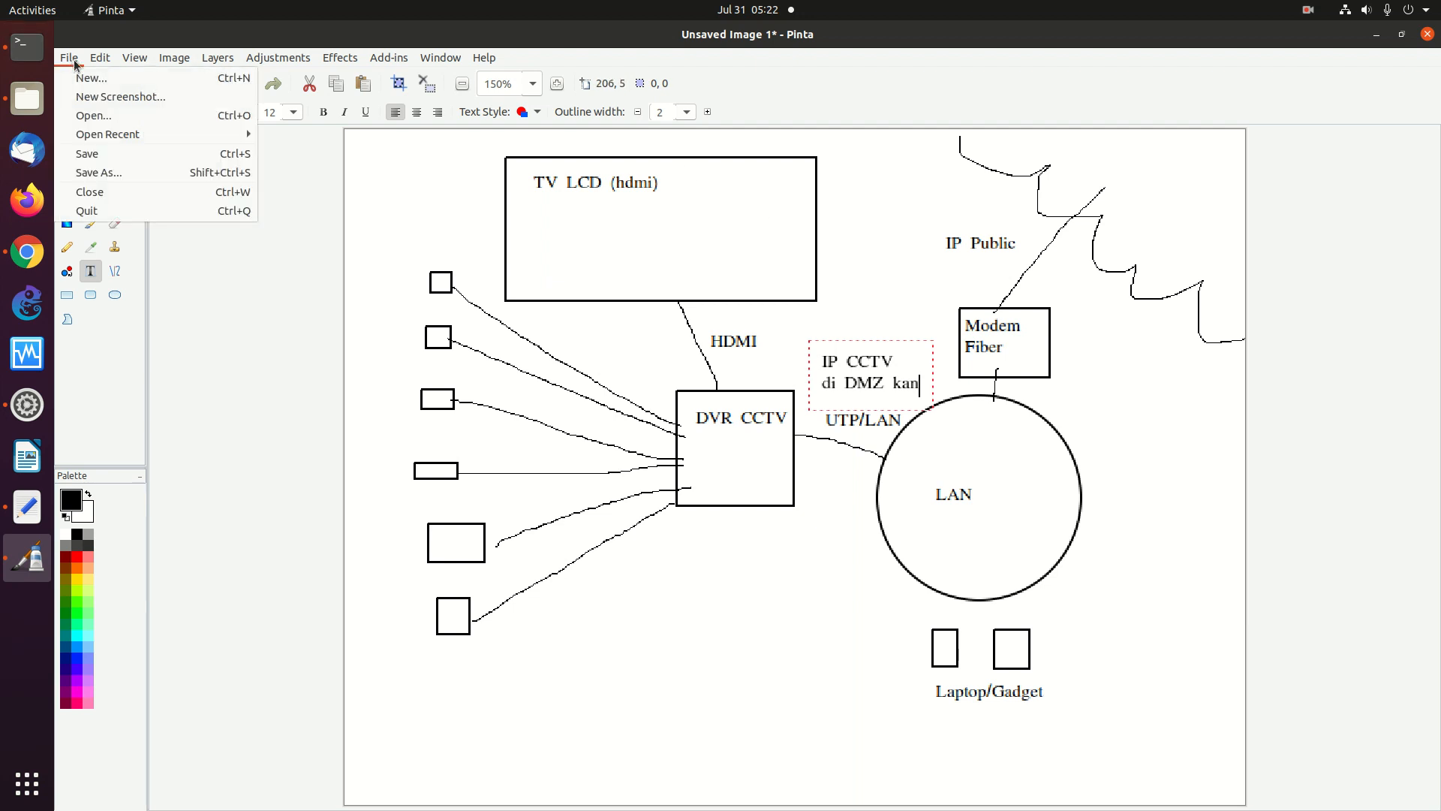
left_click(112, 171)
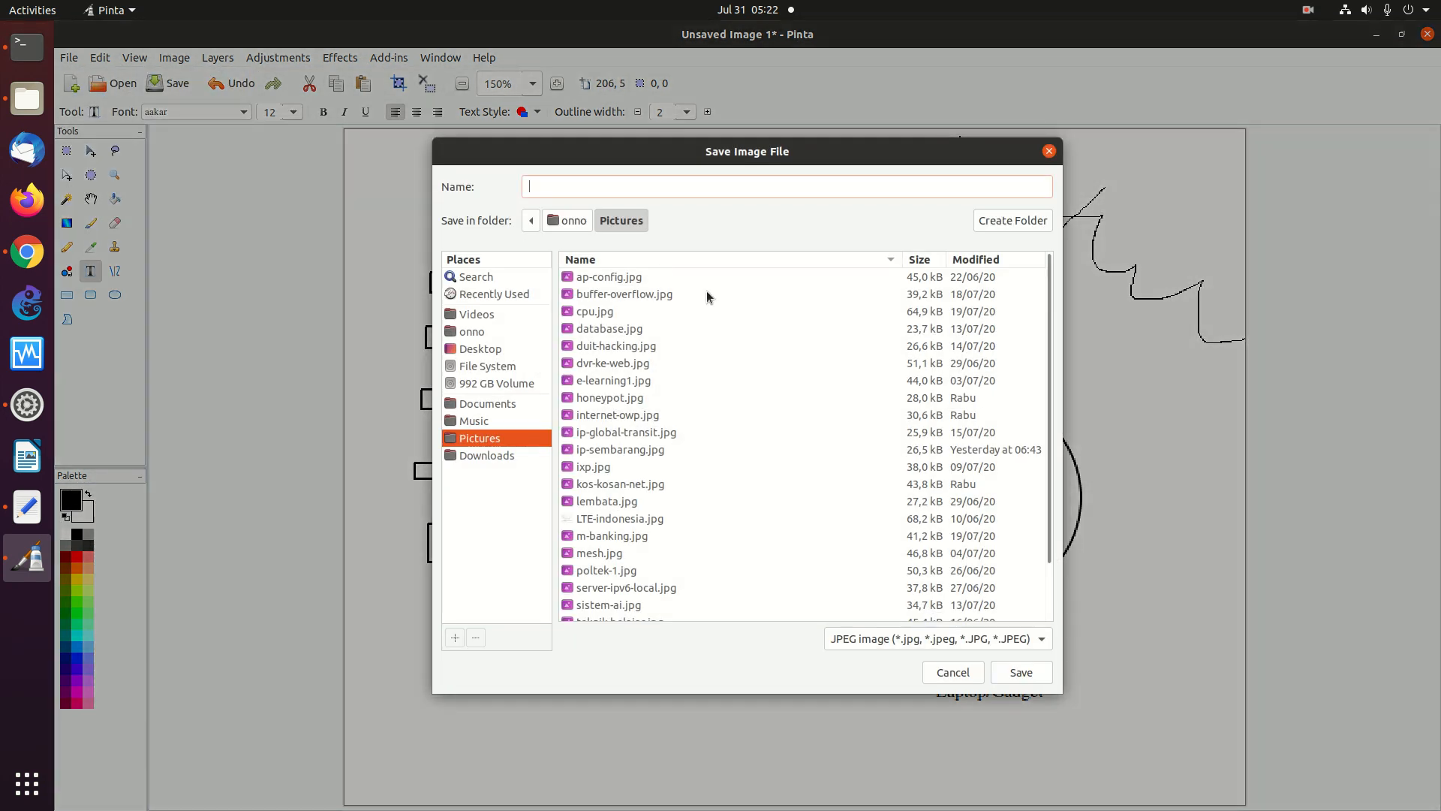
type("CCTV")
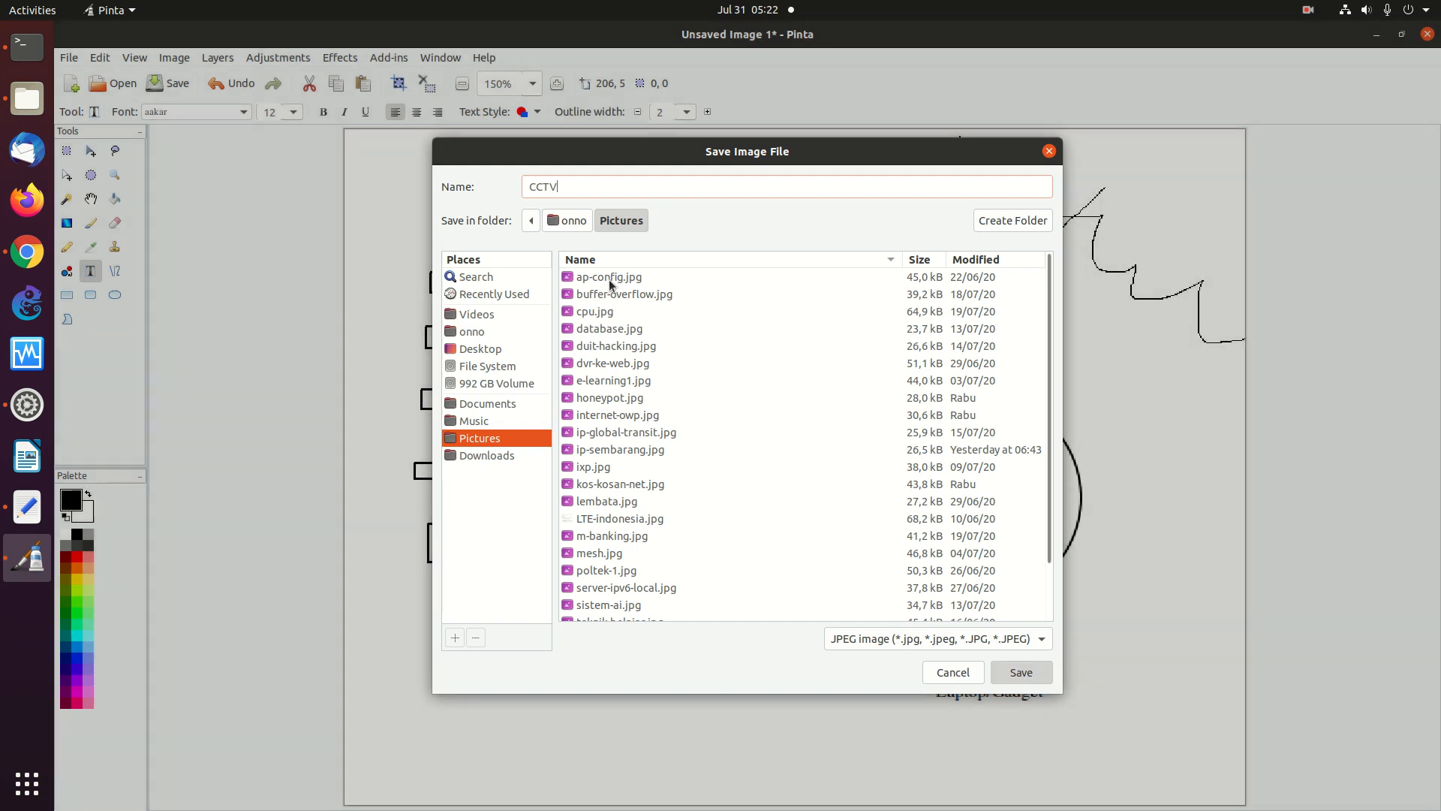
key("Return")
left_click(777, 454)
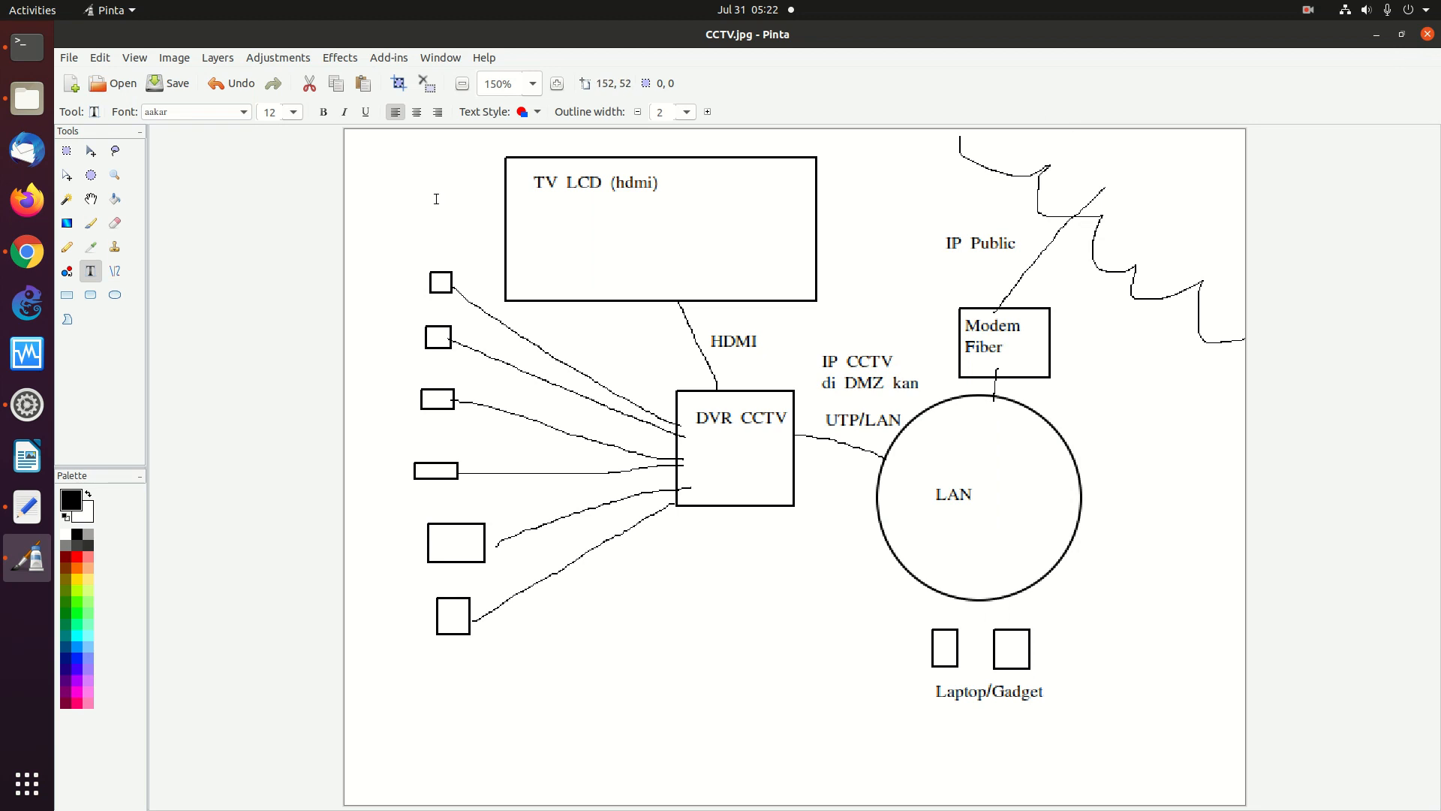
left_click(27, 251)
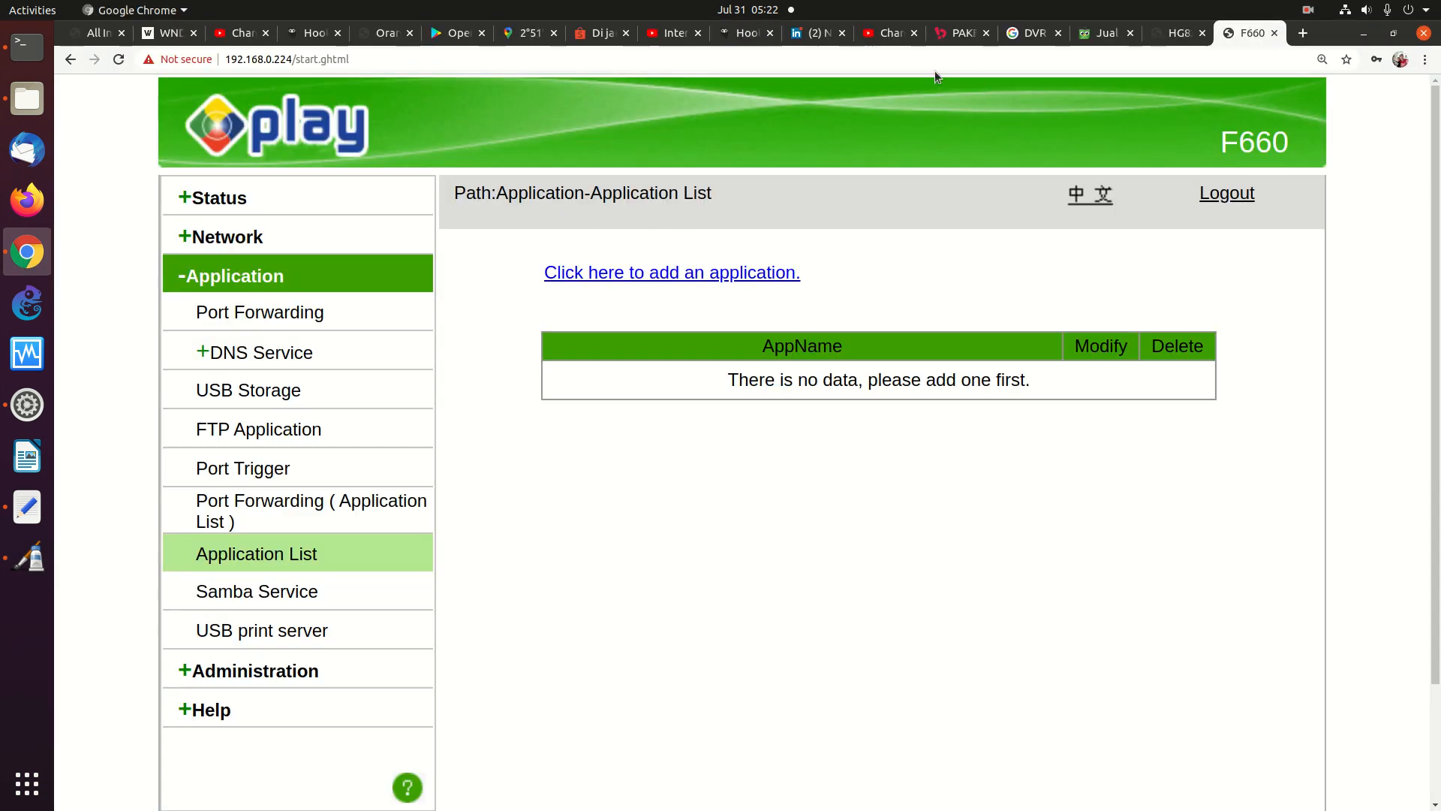
Switch to the YouTube Studio comments tab showing the unanswered question about accessing CCTV
left_click(895, 34)
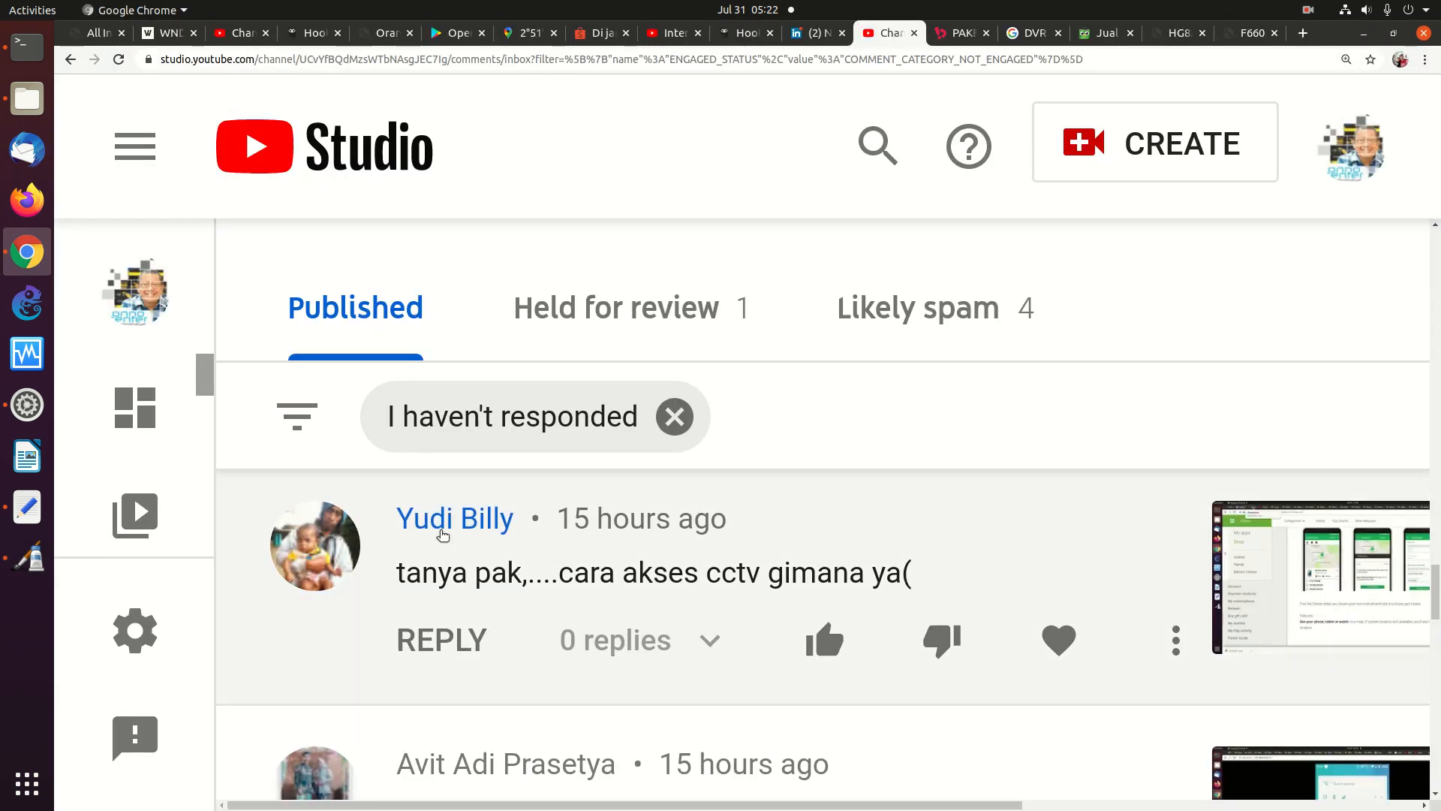